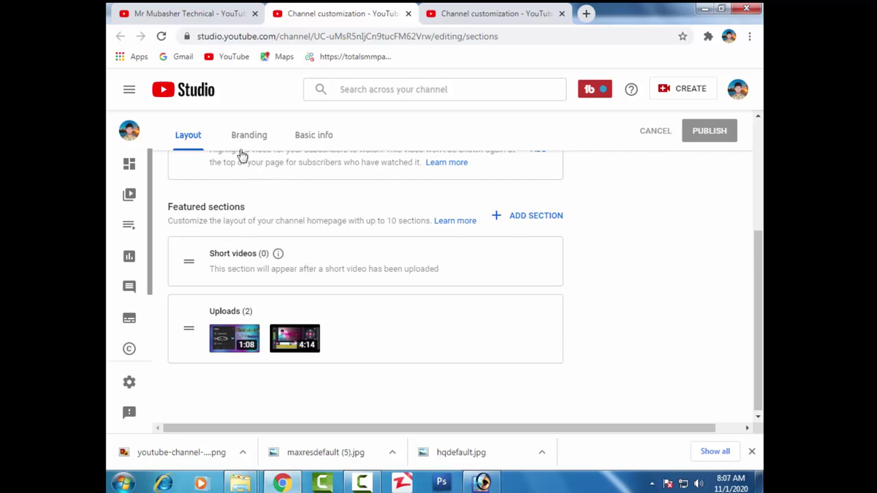
Open the channel's branding settings and examine the profile picture and banner image sections
{"action": "left_click", "coordinate": [241, 145]}
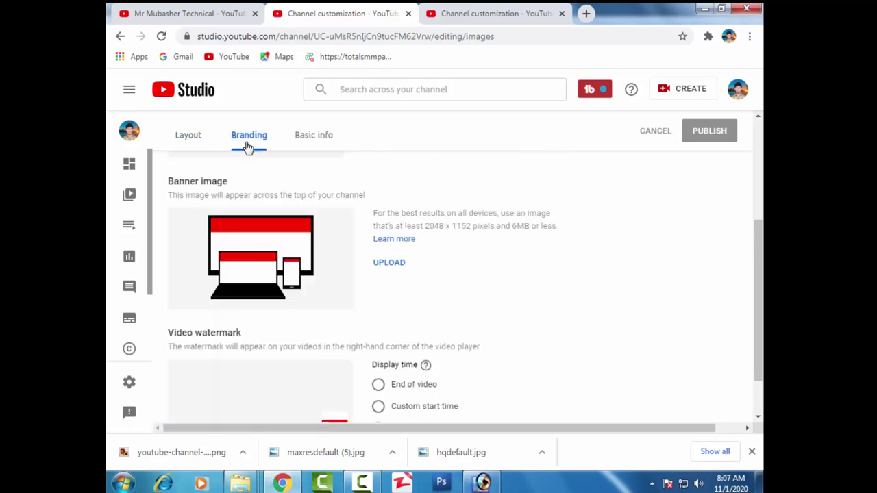
{"action": "scroll", "coordinate": [312, 235], "scroll_direction": "up", "scroll_amount": 3}
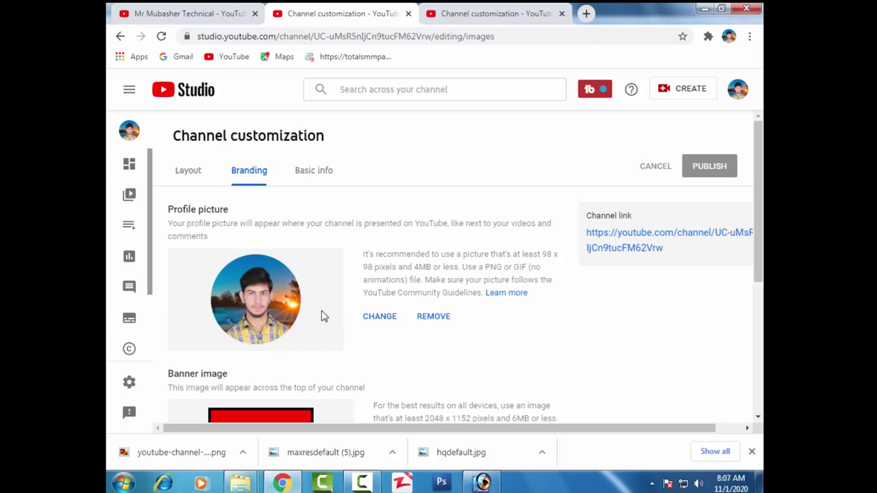
{"action": "scroll", "coordinate": [258, 308], "scroll_direction": "down", "scroll_amount": 2}
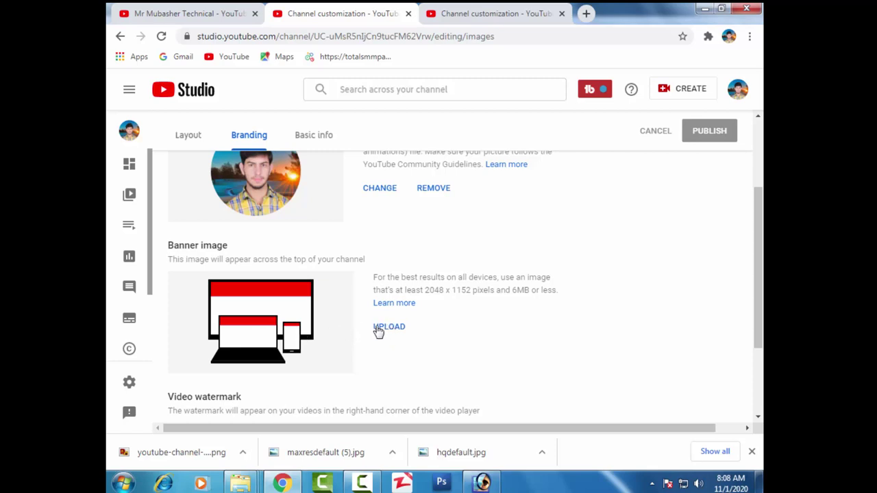
{"action": "left_click", "coordinate": [383, 332]}
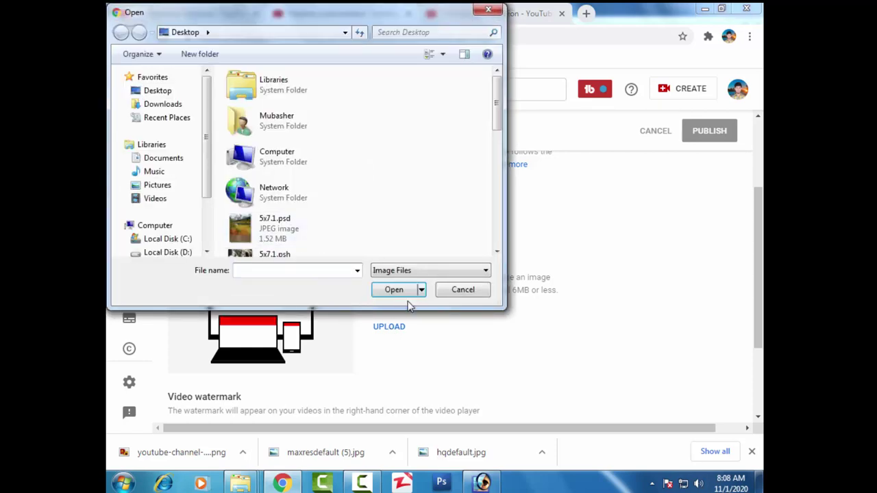
{"action": "left_click", "coordinate": [288, 236]}
{"action": "left_click", "coordinate": [460, 290]}
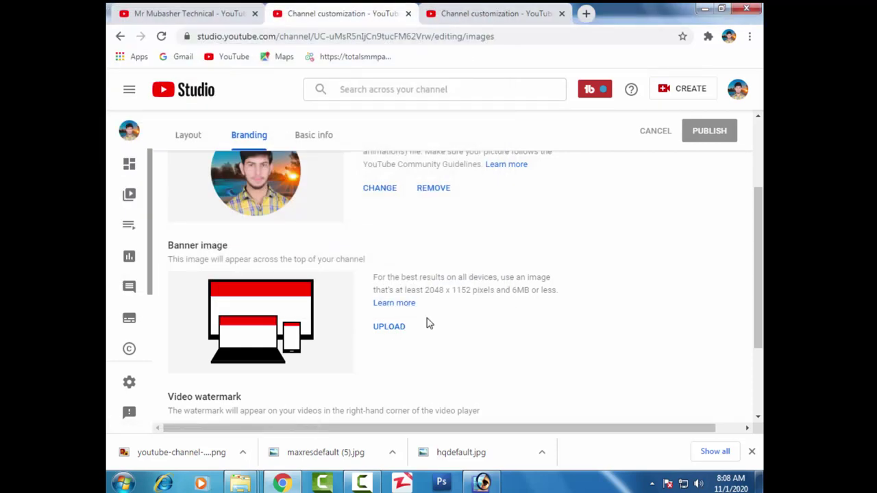
View the video watermark settings, and open the channel's basic info with the empty channel description ready for text entry
{"action": "scroll", "coordinate": [384, 322], "scroll_direction": "down", "scroll_amount": 2}
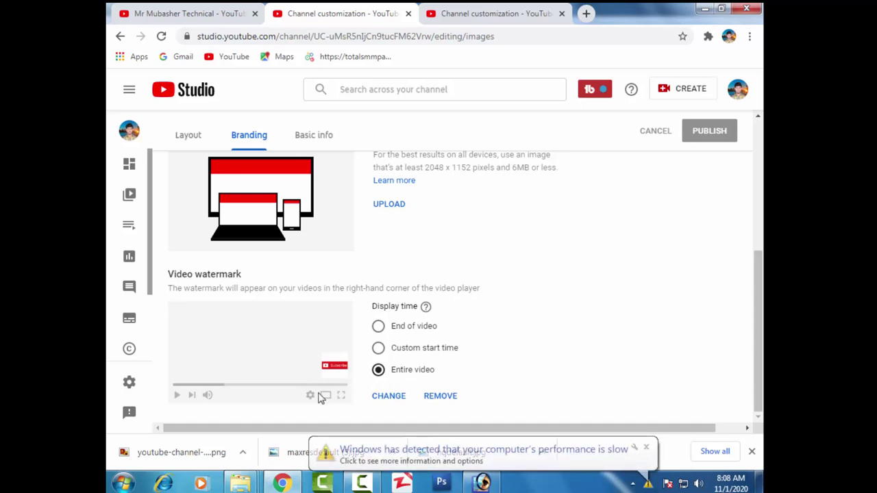
{"action": "left_click", "coordinate": [301, 137]}
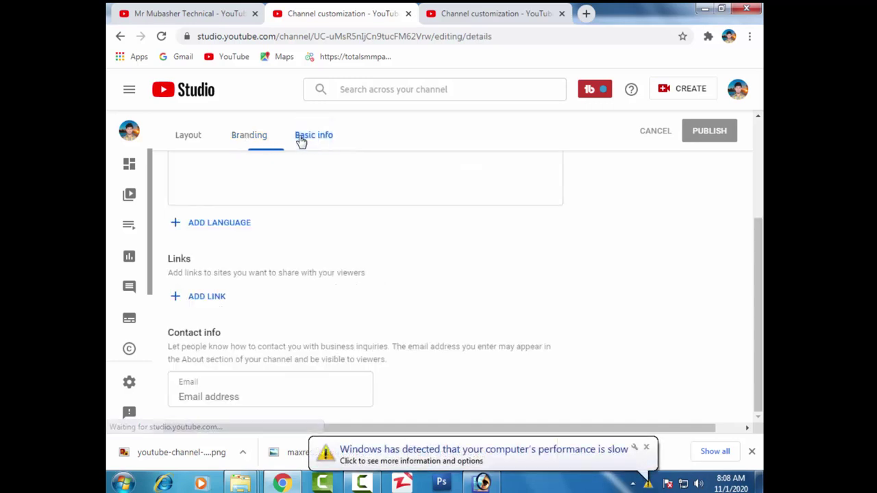
{"action": "scroll", "coordinate": [364, 180], "scroll_direction": "up", "scroll_amount": 3}
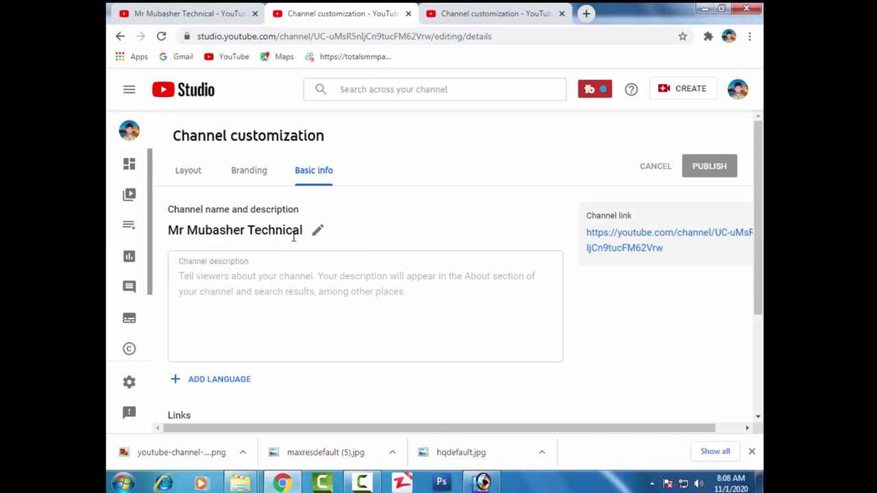
{"action": "left_click", "coordinate": [220, 276]}
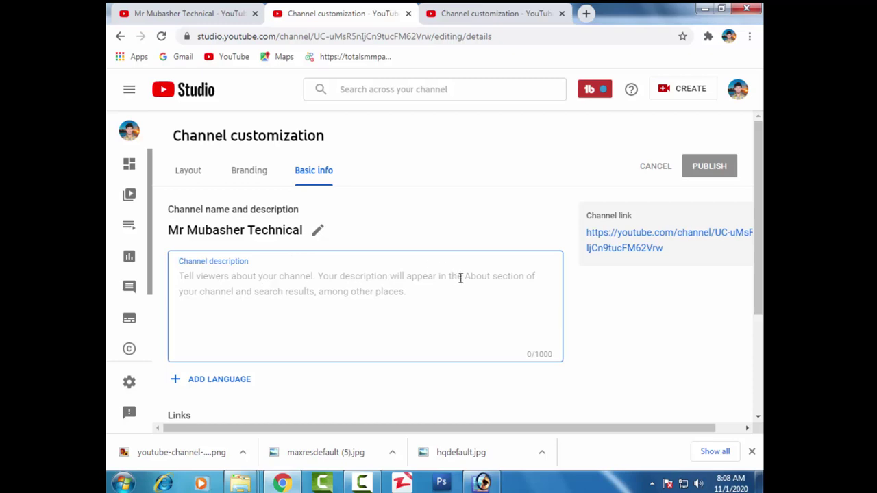
Switch to Windows Explorer and open the drive "no (L:)"
{"action": "left_click", "coordinate": [705, 8]}
{"action": "left_click", "coordinate": [705, 8]}
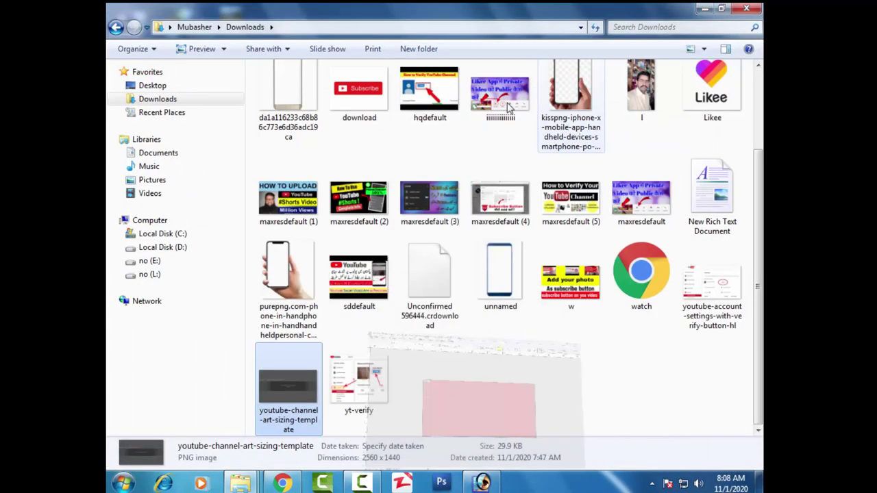
{"action": "left_click", "coordinate": [169, 250]}
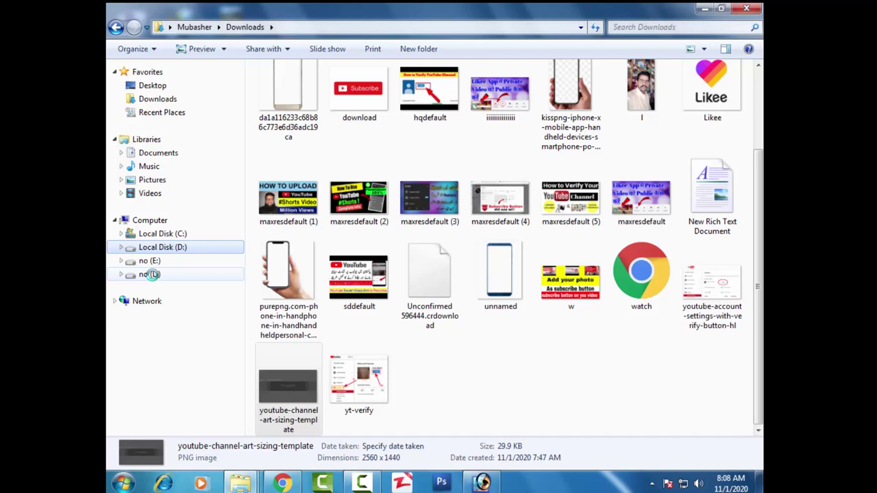
{"action": "left_click", "coordinate": [150, 274]}
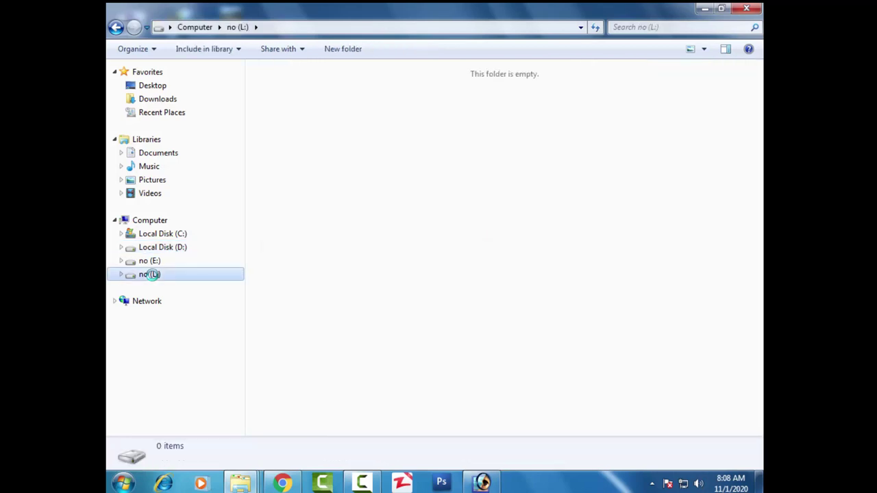
{"action": "left_click", "coordinate": [150, 264]}
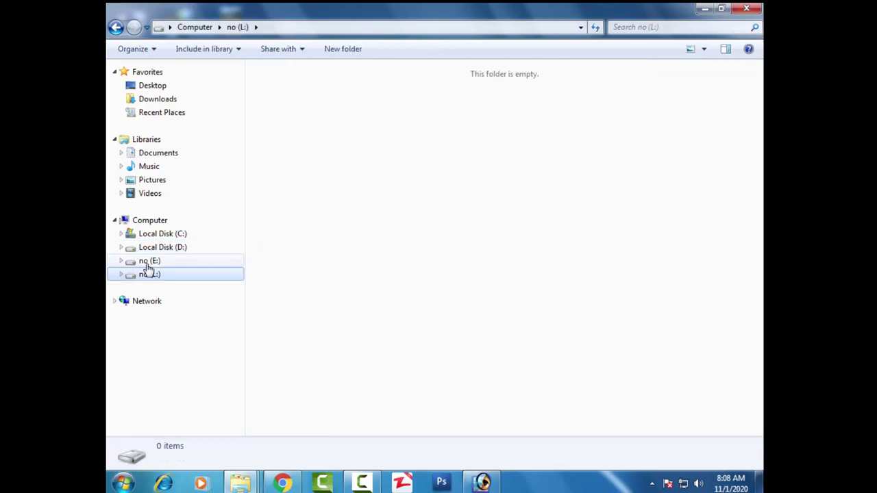
{"action": "left_click", "coordinate": [160, 275]}
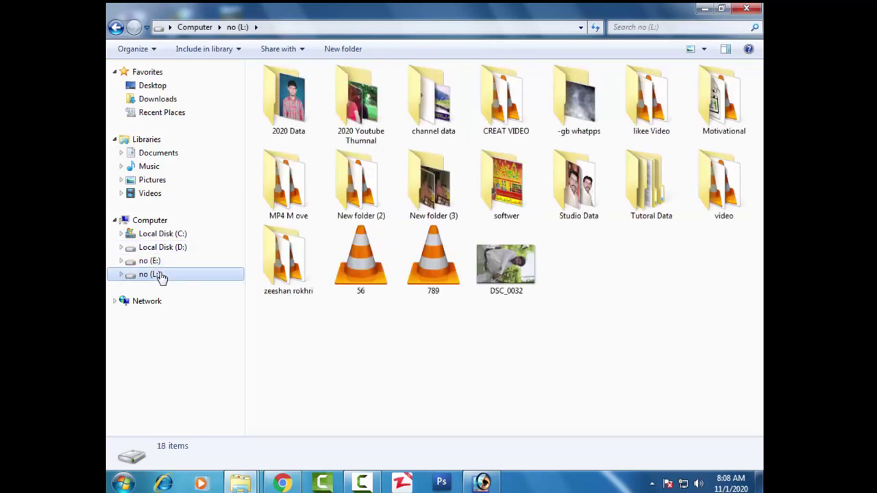
Open the document "Chennel deskirfan" from the "Tital Data" folder inside "2020 Data"
{"action": "left_click", "coordinate": [293, 123]}
{"action": "double_click", "coordinate": [294, 123]}
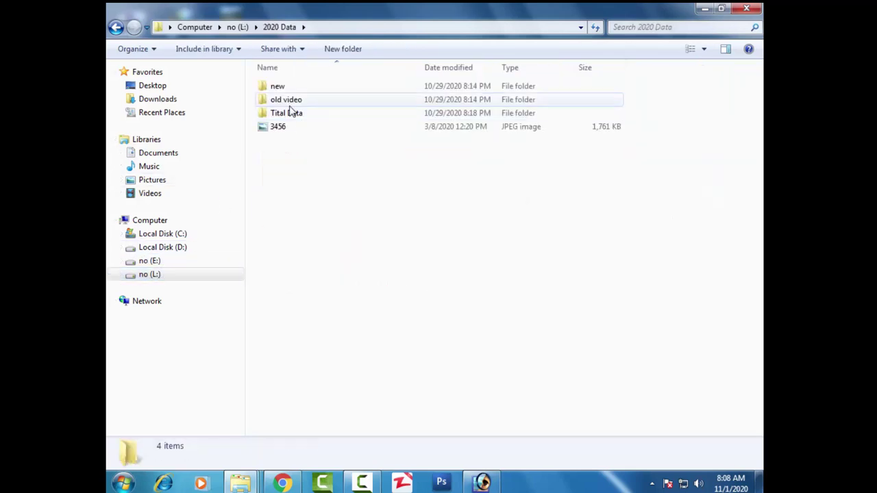
{"action": "left_click", "coordinate": [297, 115]}
{"action": "double_click", "coordinate": [297, 115]}
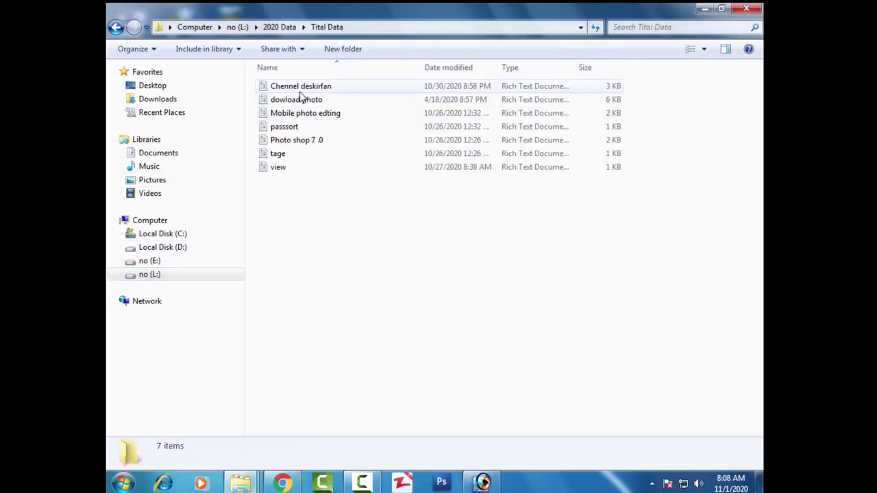
{"action": "double_click", "coordinate": [303, 88]}
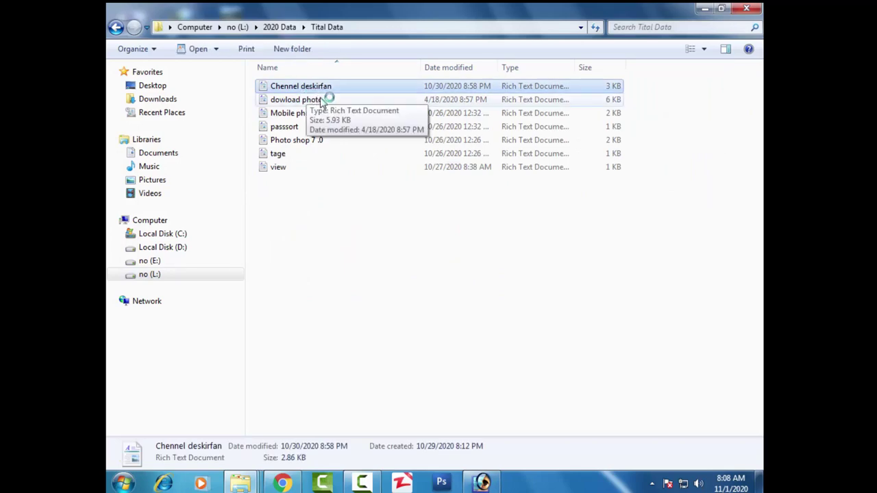
Copy the paragraph from "Dosto Is Channel Par Apko Mobile Tricks" to "Bhi Free Me Dekhne Ko Milegi." near the document's end
{"action": "scroll", "coordinate": [456, 323], "scroll_direction": "down", "scroll_amount": 10}
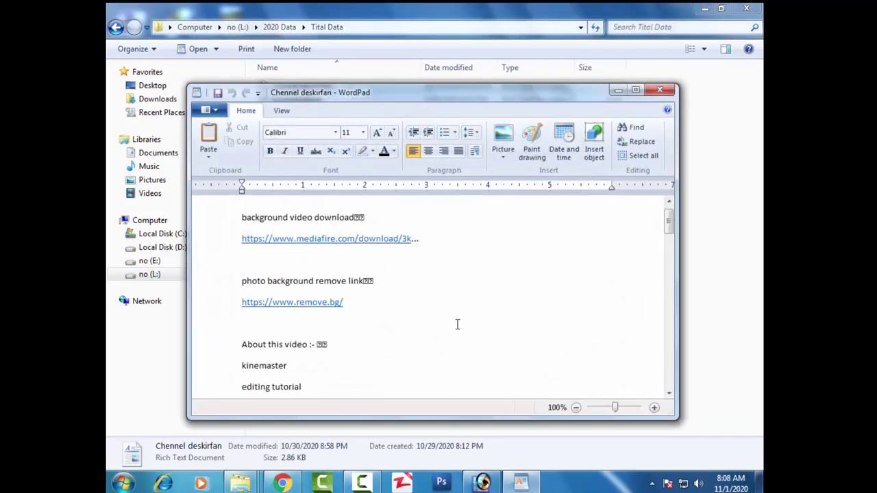
{"action": "scroll", "coordinate": [493, 267], "scroll_direction": "down", "scroll_amount": 10}
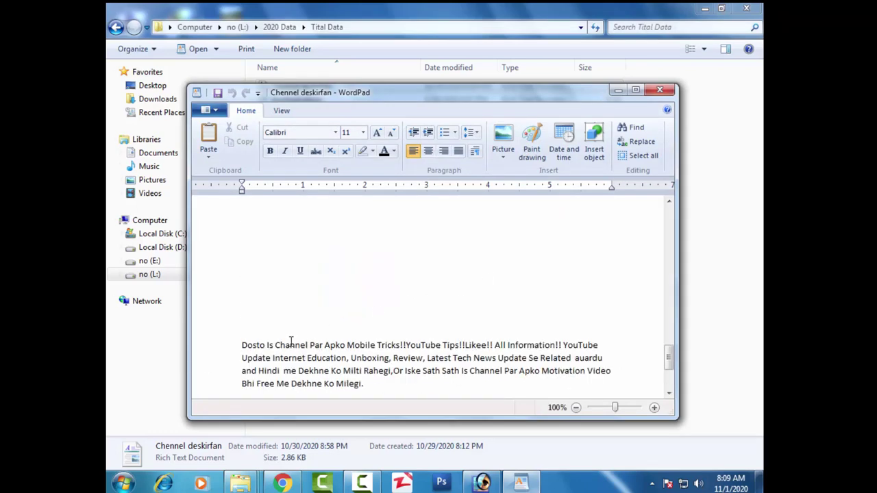
{"action": "scroll", "coordinate": [292, 340], "scroll_direction": "down", "scroll_amount": 2}
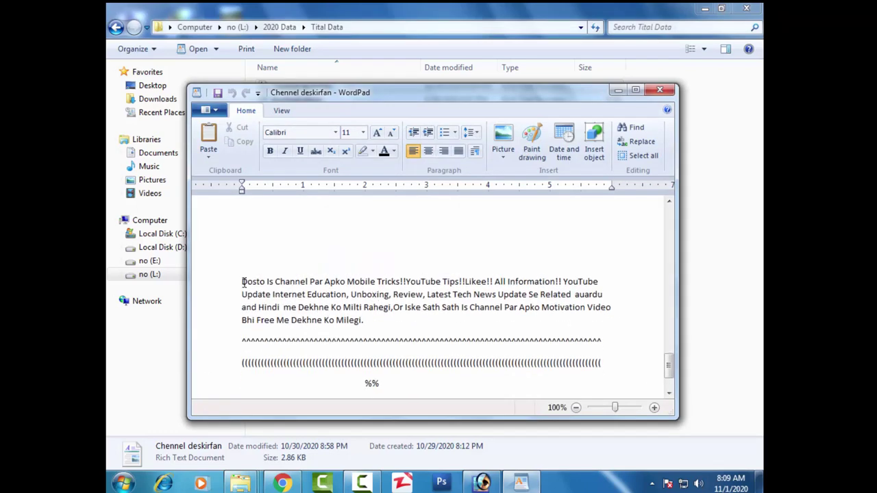
{"action": "left_click_drag", "start_coordinate": [243, 281], "coordinate": [607, 322]}
{"action": "key", "text": "ctrl+c"}
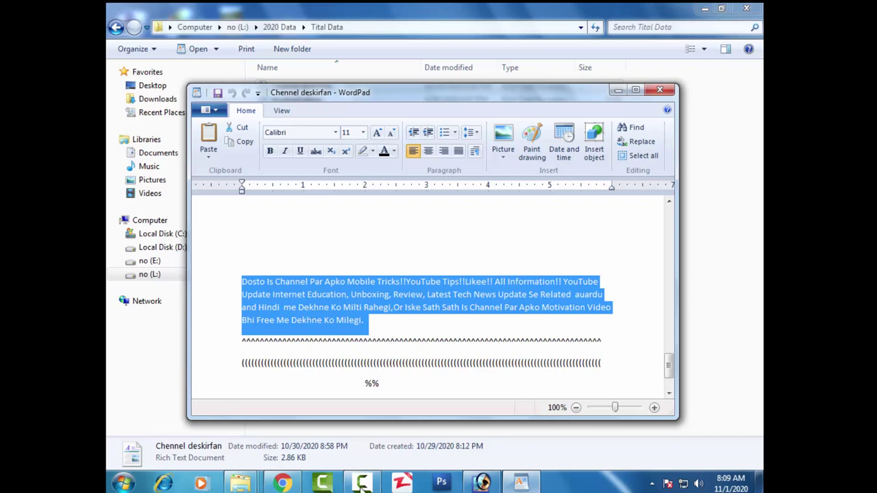
Switch to Chrome, paste the copied paragraph into the channel description and append the channel's name after it
{"action": "left_click", "coordinate": [282, 485]}
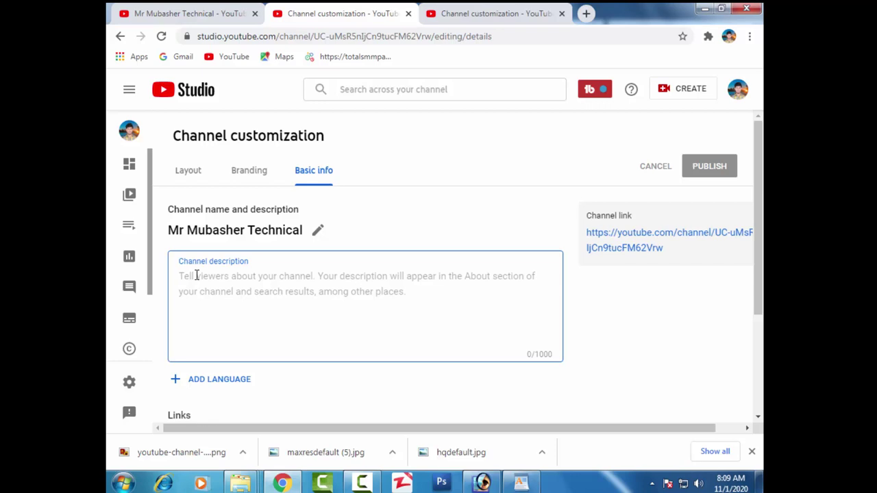
{"action": "key", "text": "ctrl+v"}
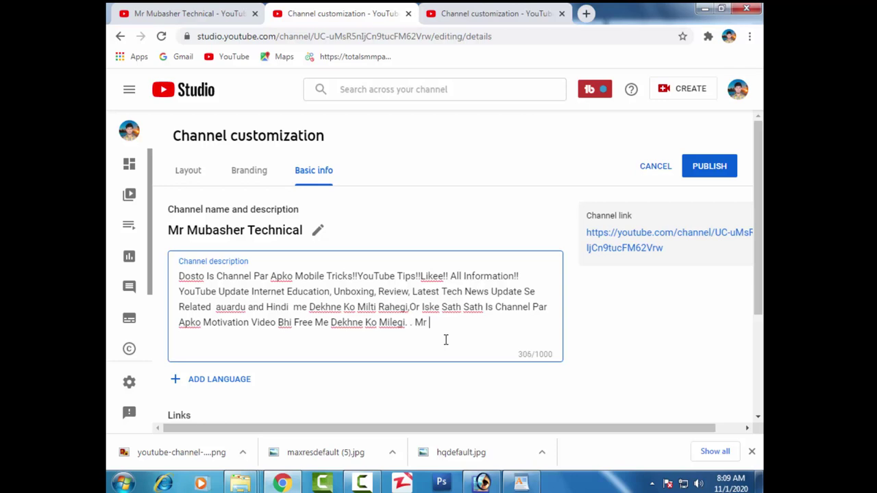
{"action": "type", "text": "basher technical"}
Add a blank link entry to the channel's links and go through its title and URL fields
{"action": "scroll", "coordinate": [488, 329], "scroll_direction": "down", "scroll_amount": 1}
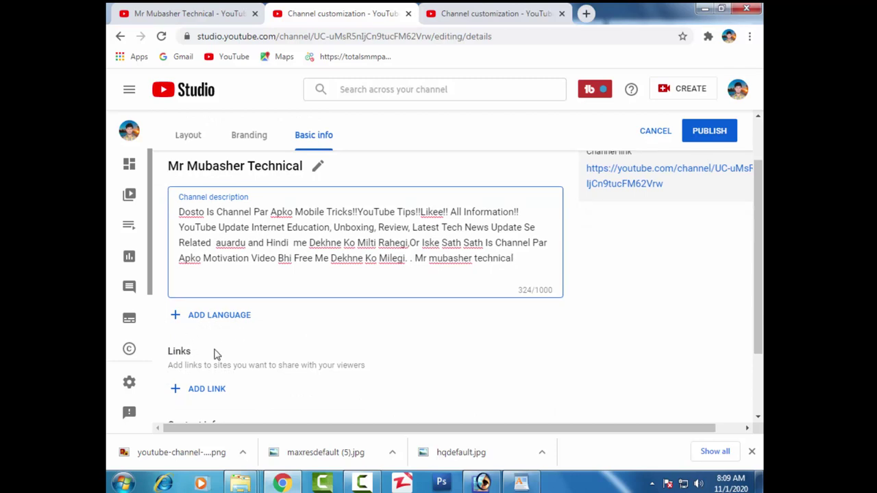
{"action": "scroll", "coordinate": [236, 396], "scroll_direction": "down", "scroll_amount": 1}
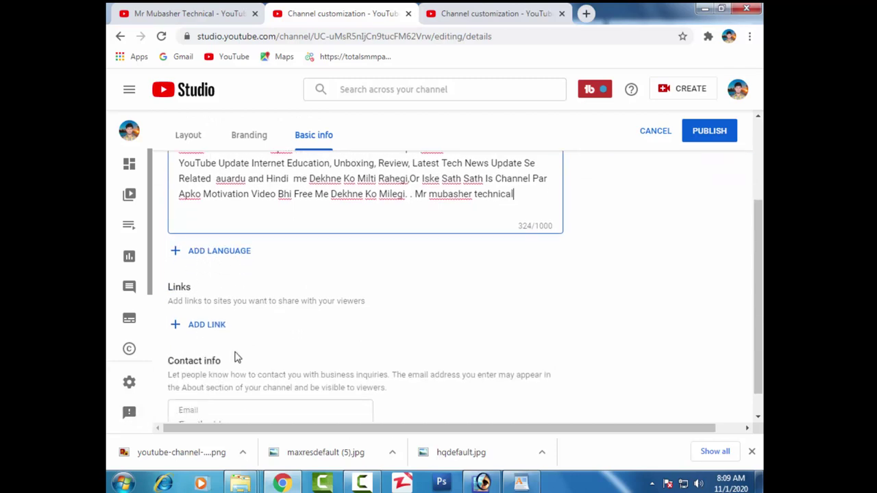
{"action": "scroll", "coordinate": [236, 357], "scroll_direction": "down", "scroll_amount": 1}
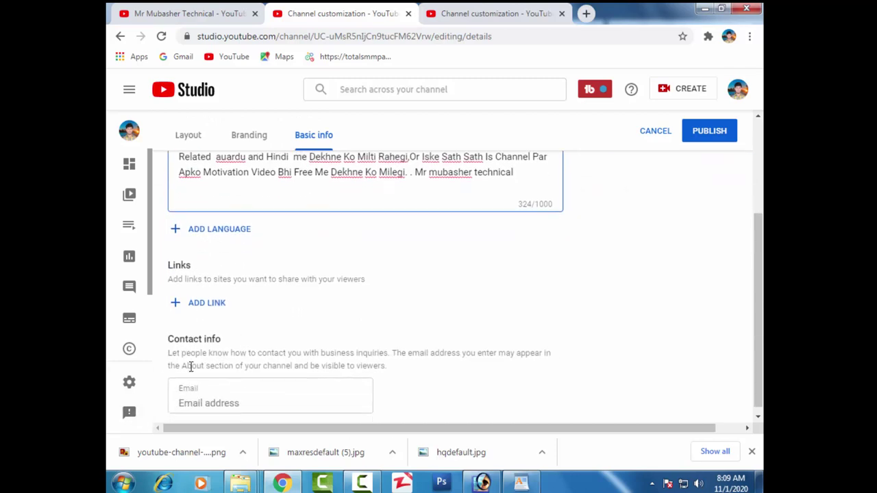
{"action": "left_click", "coordinate": [200, 298]}
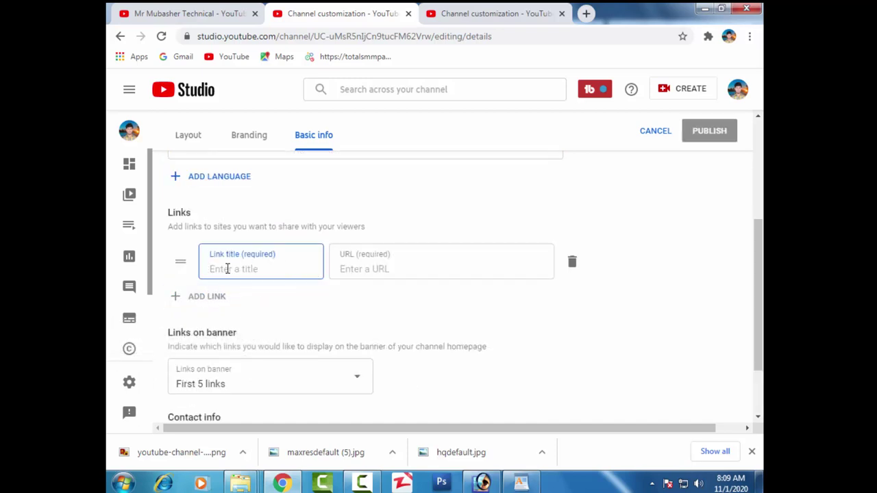
{"action": "left_click", "coordinate": [343, 269]}
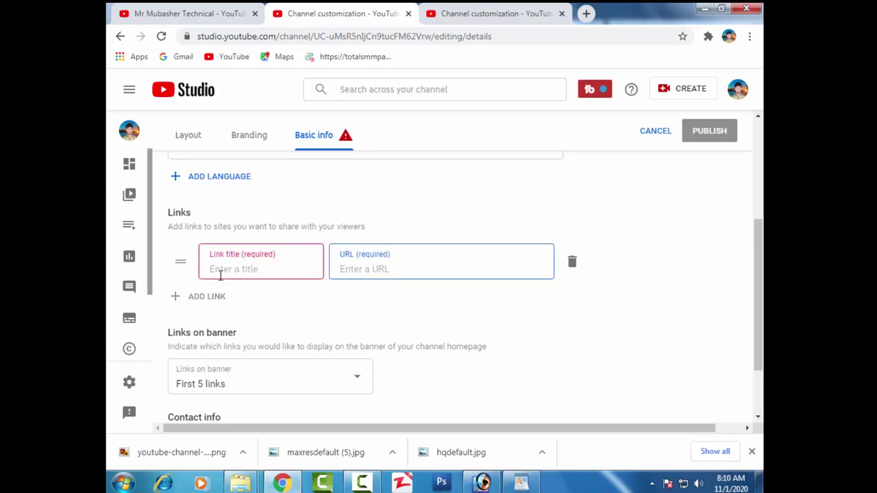
{"action": "left_click", "coordinate": [272, 269]}
View the links-on-banner setting and place the cursor in the contact email field
{"action": "scroll", "coordinate": [276, 294], "scroll_direction": "down", "scroll_amount": 1}
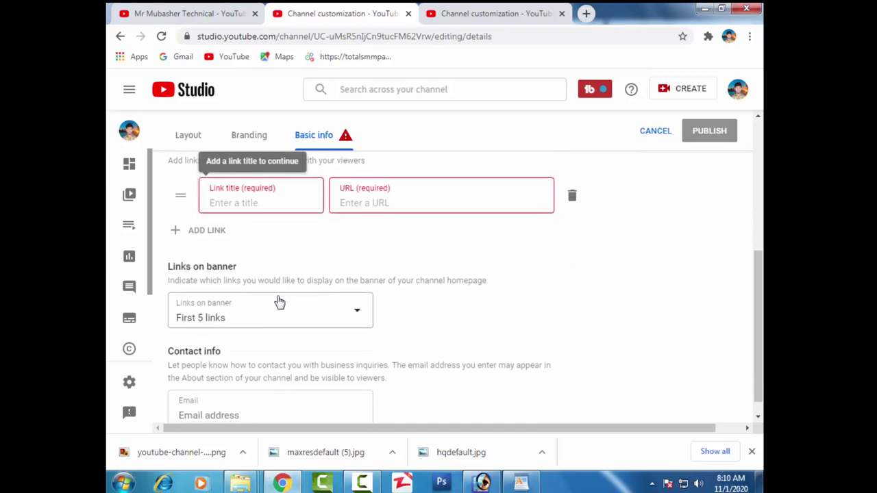
{"action": "scroll", "coordinate": [280, 302], "scroll_direction": "down", "scroll_amount": 1}
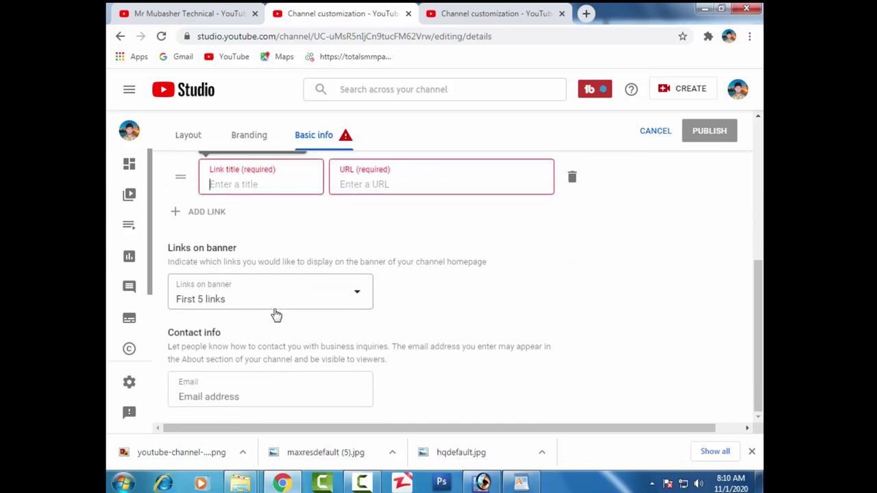
{"action": "left_click", "coordinate": [243, 402]}
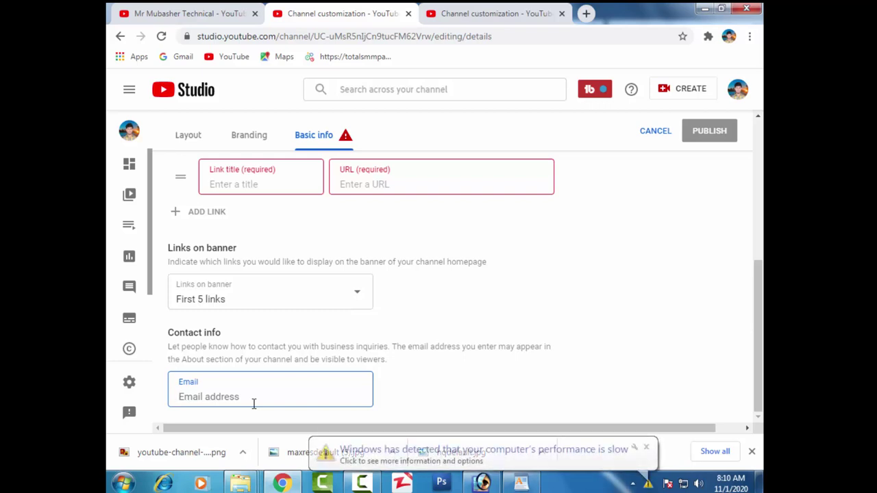
Review the basic info entries and place the cursor at the end of the channel description
{"action": "scroll", "coordinate": [271, 274], "scroll_direction": "up", "scroll_amount": 3}
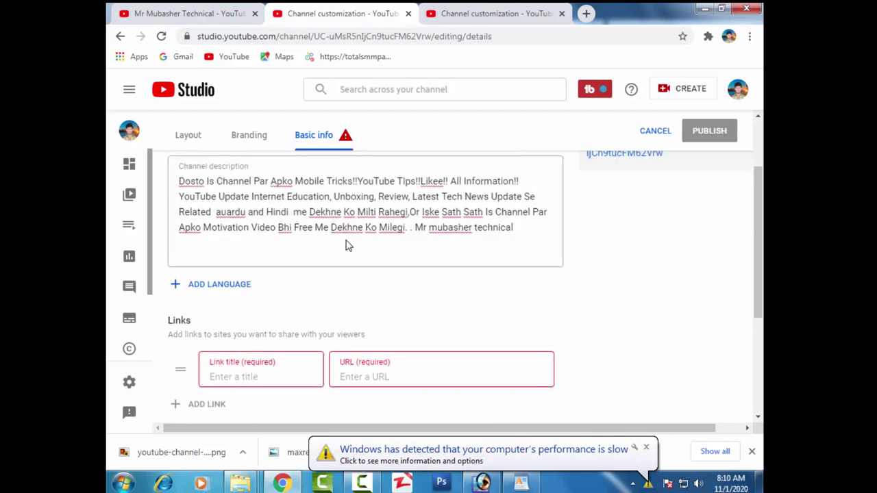
{"action": "scroll", "coordinate": [347, 242], "scroll_direction": "down", "scroll_amount": 3}
{"action": "scroll", "coordinate": [431, 260], "scroll_direction": "up", "scroll_amount": 5}
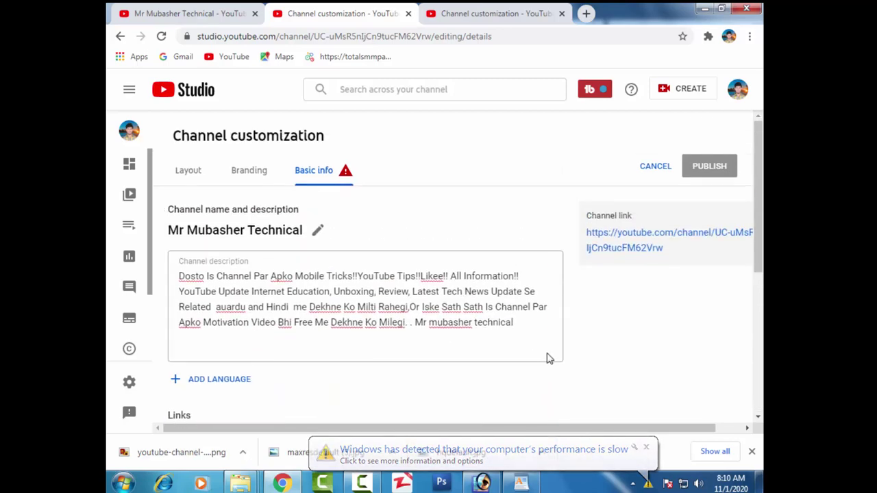
{"action": "scroll", "coordinate": [312, 388], "scroll_direction": "down", "scroll_amount": 2}
{"action": "scroll", "coordinate": [395, 345], "scroll_direction": "up", "scroll_amount": 2}
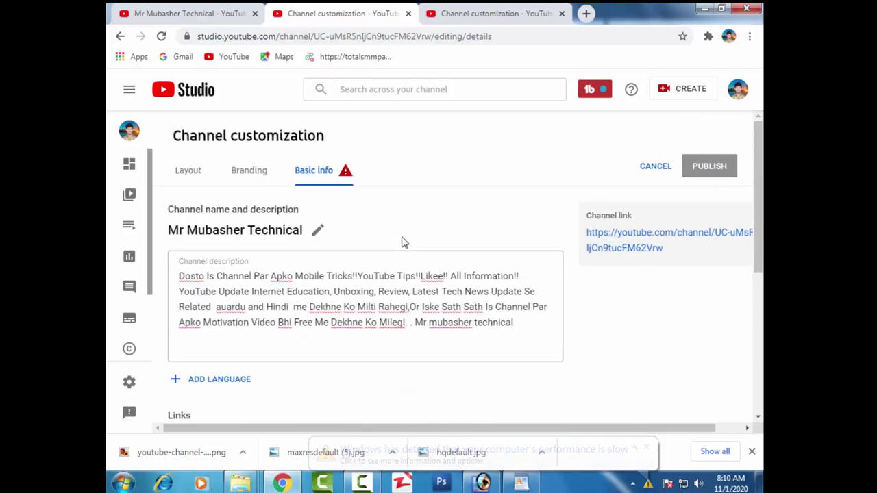
{"action": "left_click", "coordinate": [396, 337]}
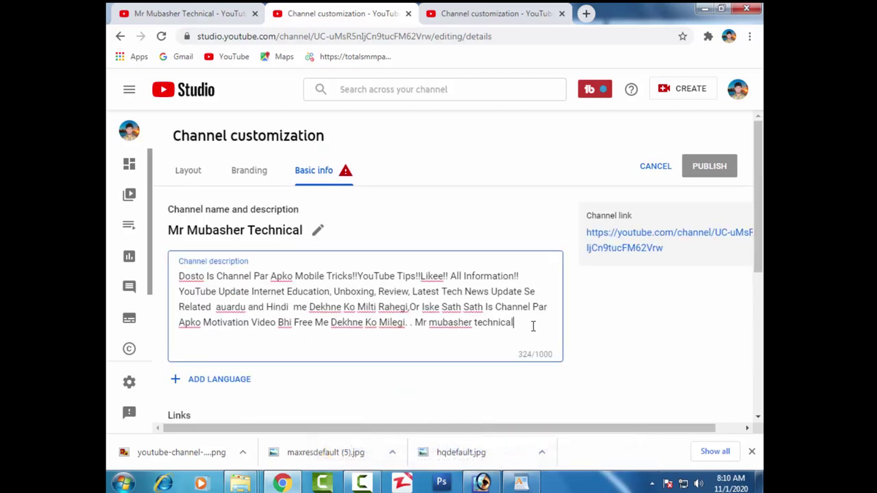
Delete the unneeded link entry from the channel's links and publish the basic info changes
{"action": "scroll", "coordinate": [358, 334], "scroll_direction": "down", "scroll_amount": 4}
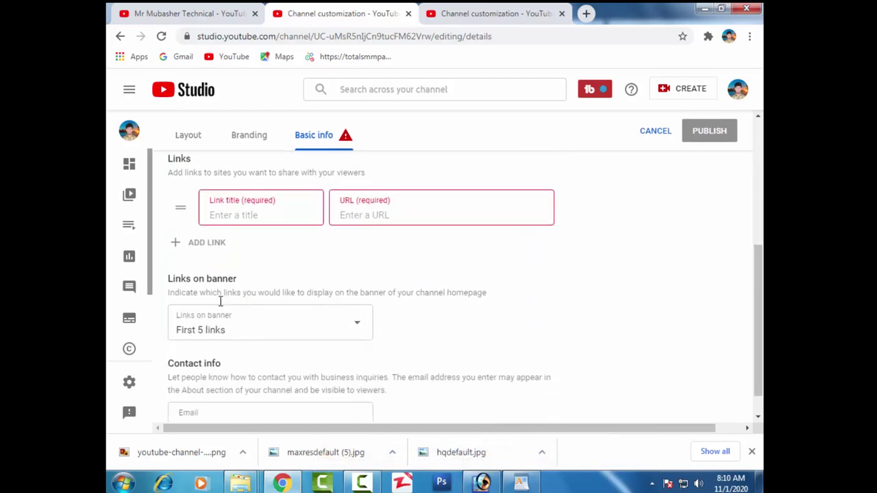
{"action": "scroll", "coordinate": [236, 303], "scroll_direction": "up", "scroll_amount": 2}
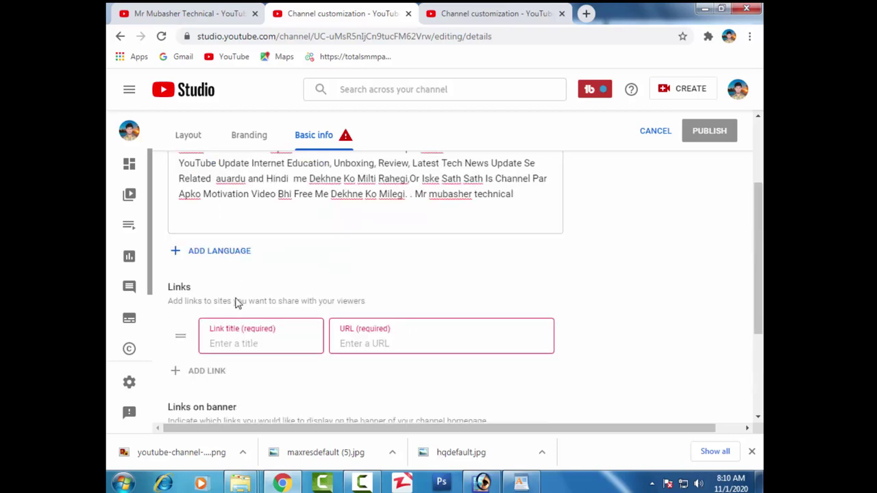
{"action": "left_click", "coordinate": [243, 342]}
{"action": "type", "text": "f"}
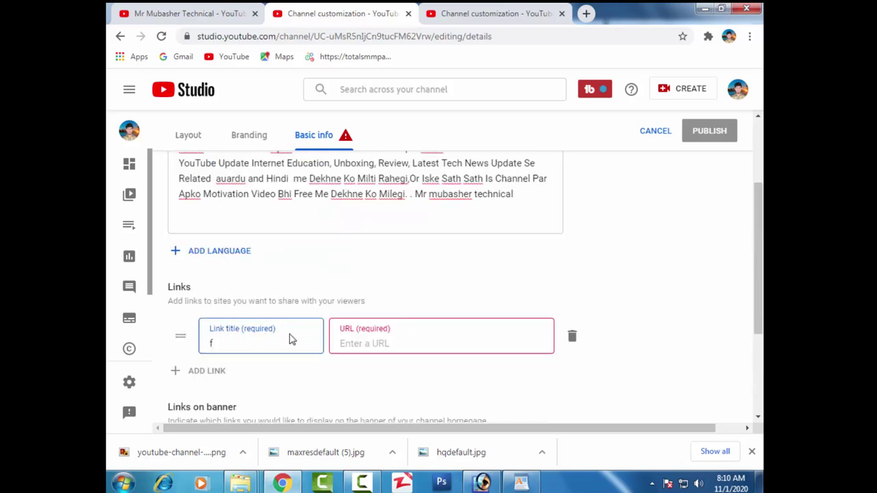
{"action": "left_click", "coordinate": [378, 342]}
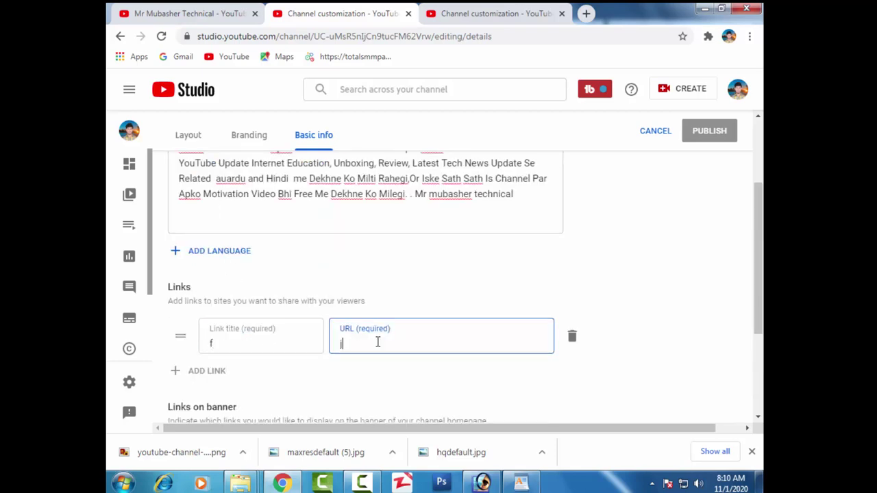
{"action": "left_click", "coordinate": [572, 337]}
{"action": "scroll", "coordinate": [346, 320], "scroll_direction": "up", "scroll_amount": 3}
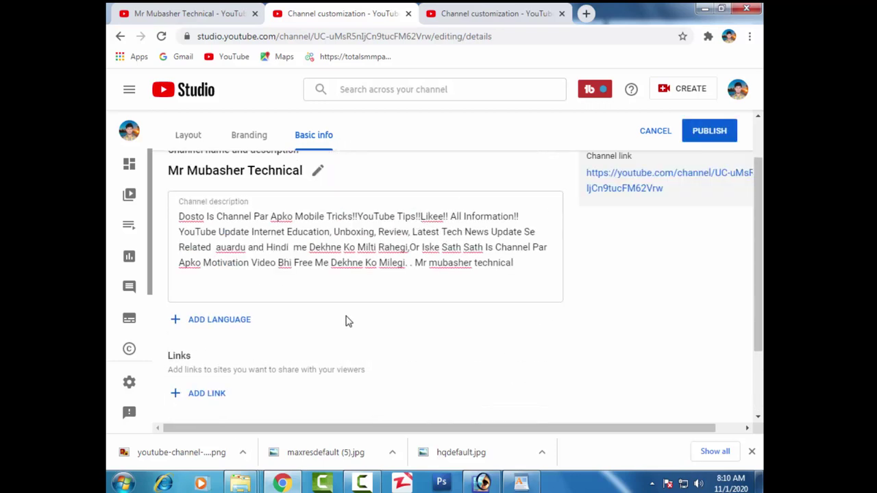
{"action": "left_click", "coordinate": [708, 170]}
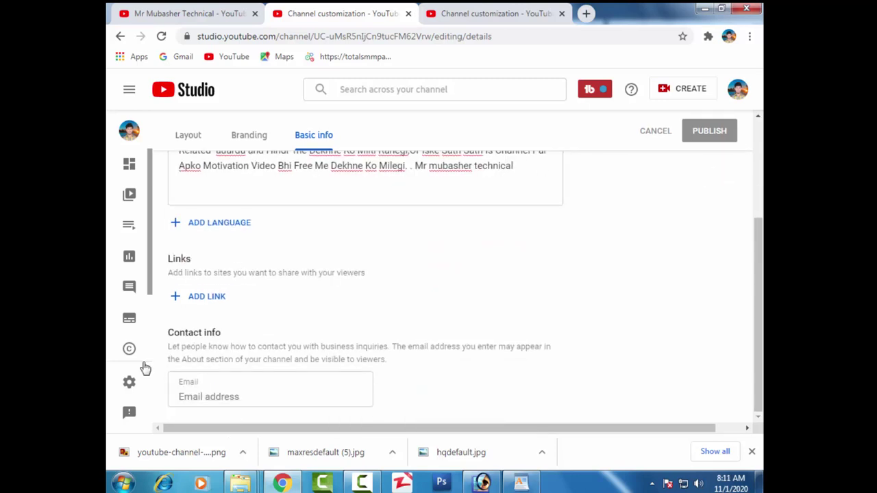
Open the channel settings and choose USD — US Dollar as the default currency
{"action": "left_click", "coordinate": [128, 387]}
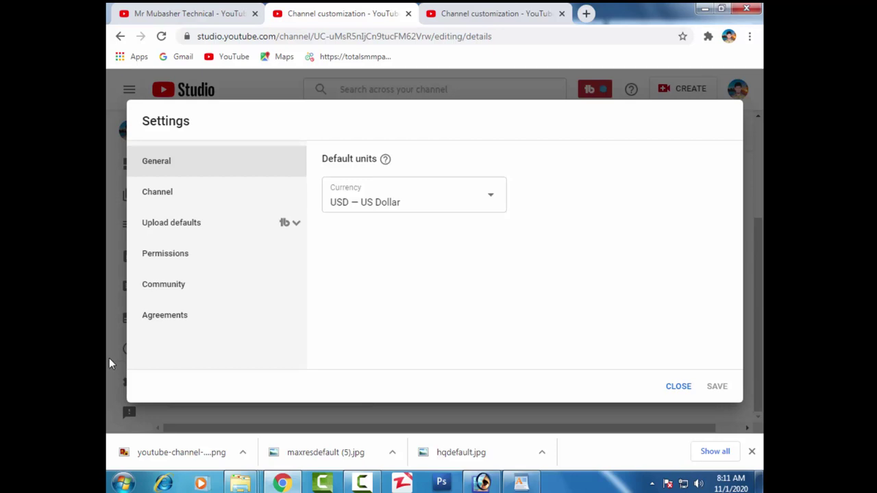
{"action": "left_click", "coordinate": [499, 204]}
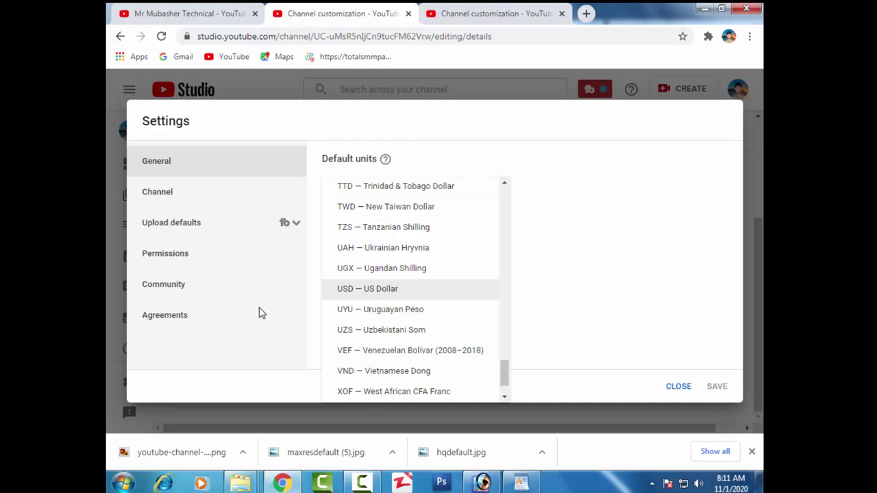
{"action": "left_click", "coordinate": [368, 289]}
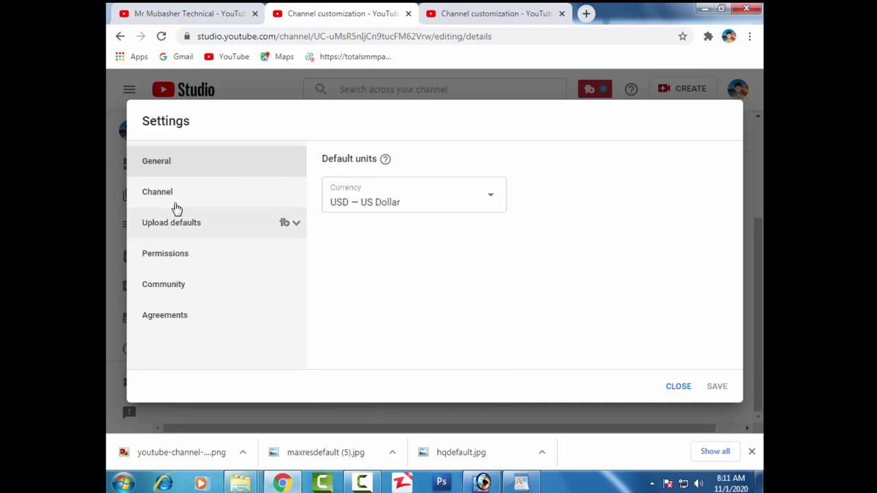
Set the channel's country of residence to Pakistan in the settings
{"action": "left_click", "coordinate": [171, 204]}
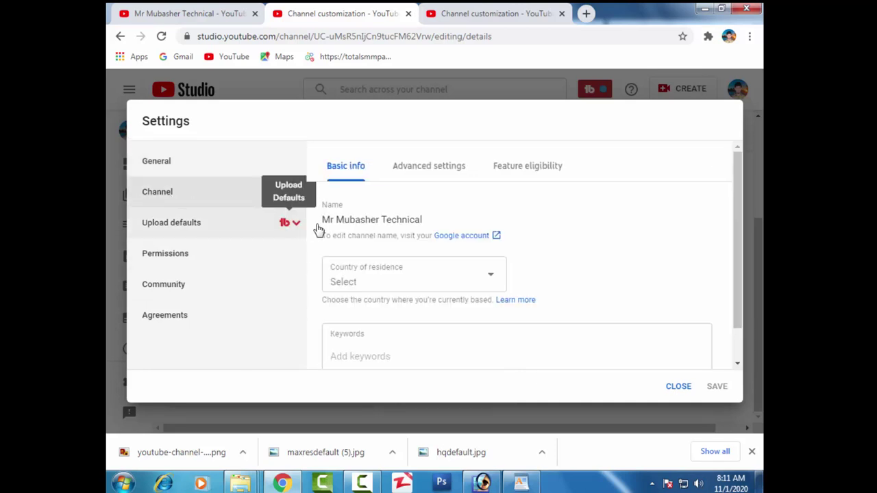
{"action": "left_click", "coordinate": [489, 277]}
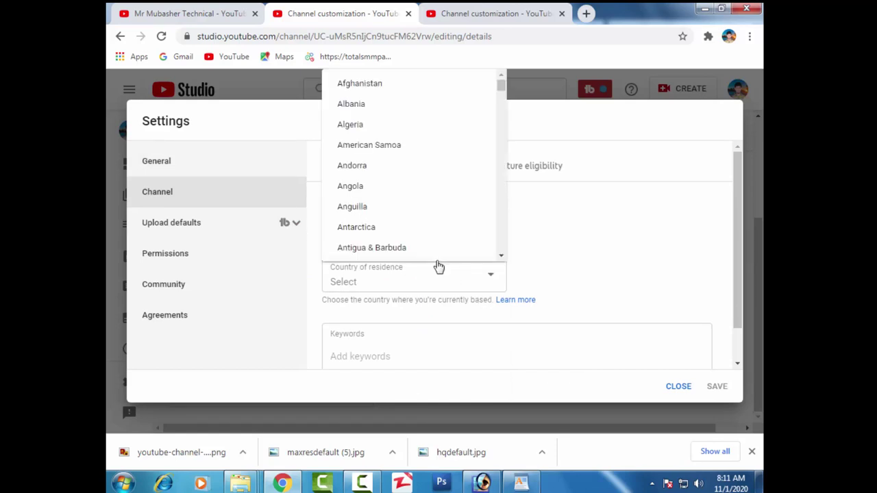
{"action": "scroll", "coordinate": [379, 246], "scroll_direction": "down", "scroll_amount": 3}
{"action": "scroll", "coordinate": [376, 260], "scroll_direction": "down", "scroll_amount": 7}
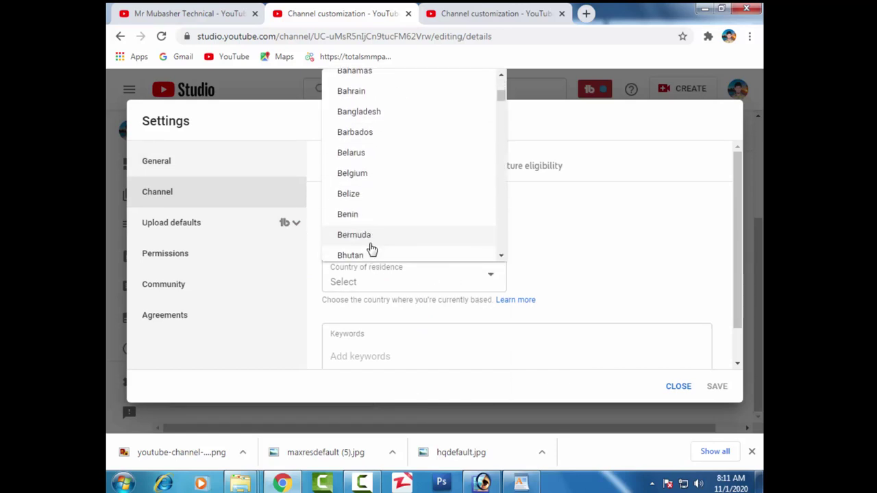
{"action": "scroll", "coordinate": [362, 238], "scroll_direction": "down", "scroll_amount": 8}
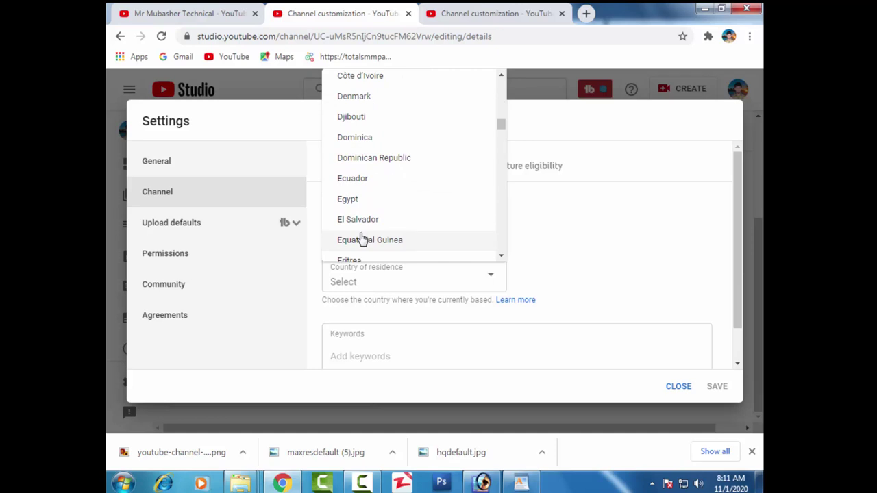
{"action": "scroll", "coordinate": [362, 237], "scroll_direction": "down", "scroll_amount": 7}
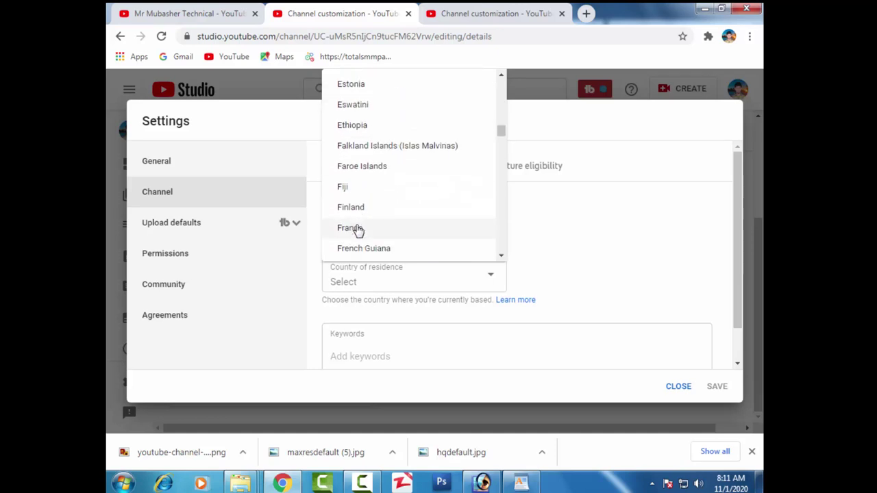
{"action": "scroll", "coordinate": [357, 230], "scroll_direction": "down", "scroll_amount": 4}
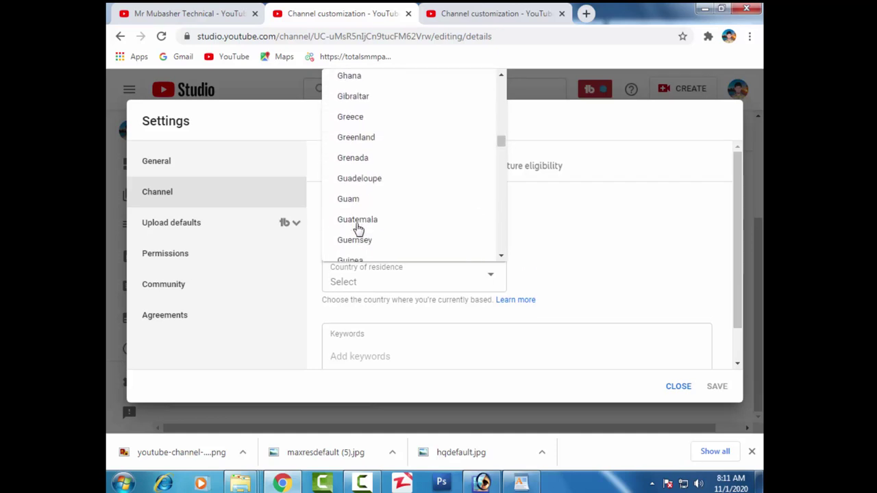
{"action": "scroll", "coordinate": [357, 231], "scroll_direction": "down", "scroll_amount": 9}
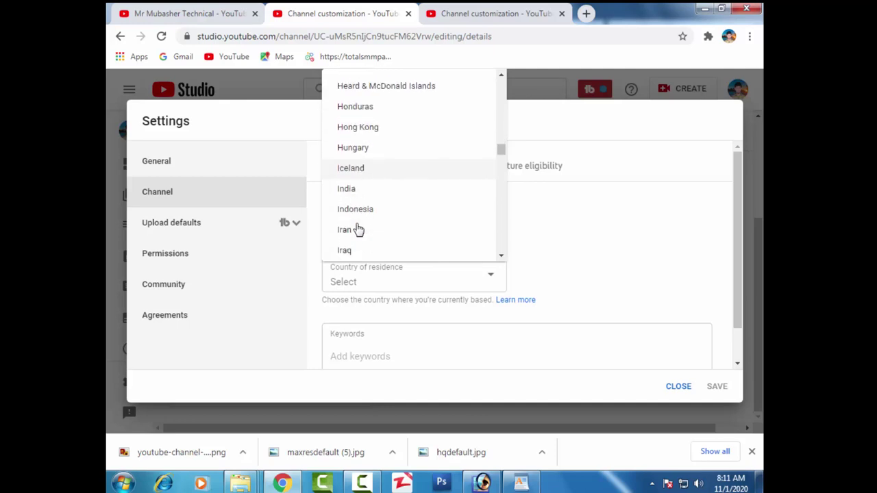
{"action": "scroll", "coordinate": [355, 227], "scroll_direction": "down", "scroll_amount": 2}
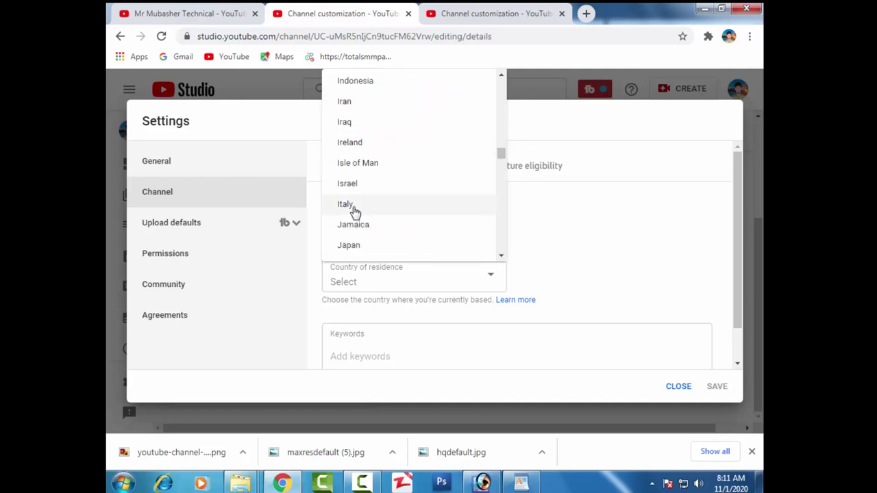
{"action": "scroll", "coordinate": [472, 191], "scroll_direction": "down", "scroll_amount": 1}
{"action": "scroll", "coordinate": [460, 195], "scroll_direction": "down", "scroll_amount": 5}
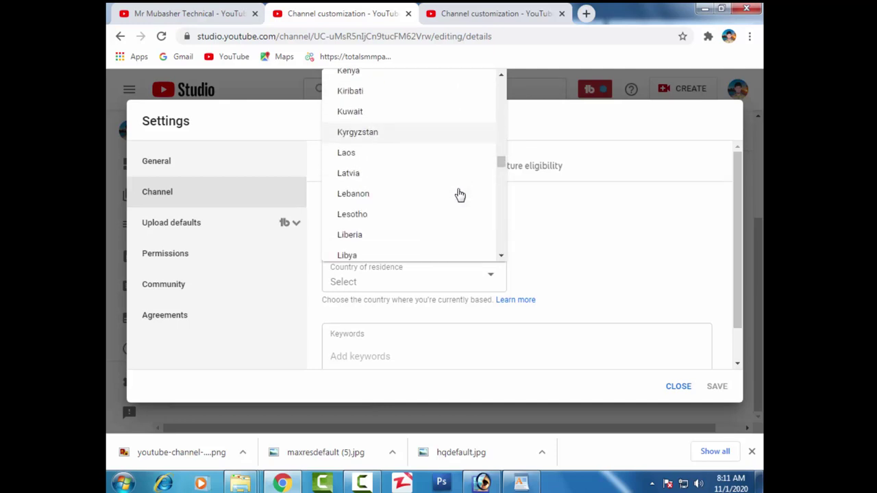
{"action": "scroll", "coordinate": [460, 195], "scroll_direction": "down", "scroll_amount": 3}
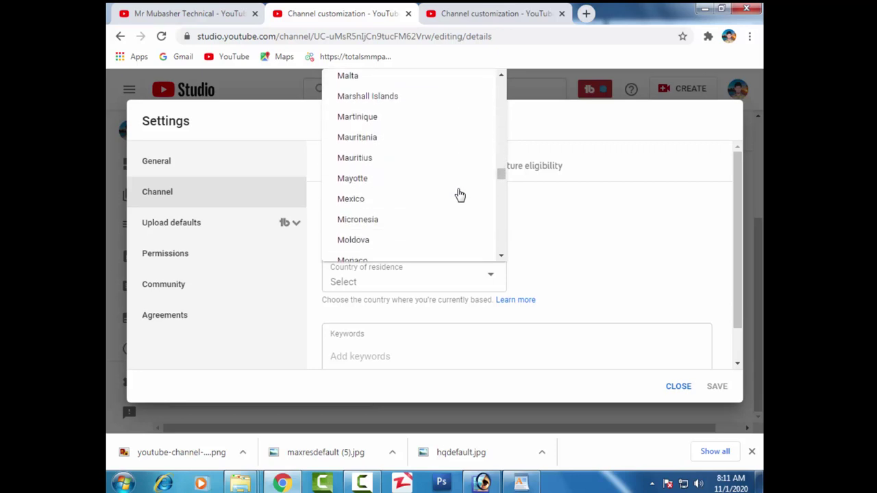
{"action": "scroll", "coordinate": [422, 196], "scroll_direction": "down", "scroll_amount": 2}
{"action": "scroll", "coordinate": [423, 196], "scroll_direction": "down", "scroll_amount": 5}
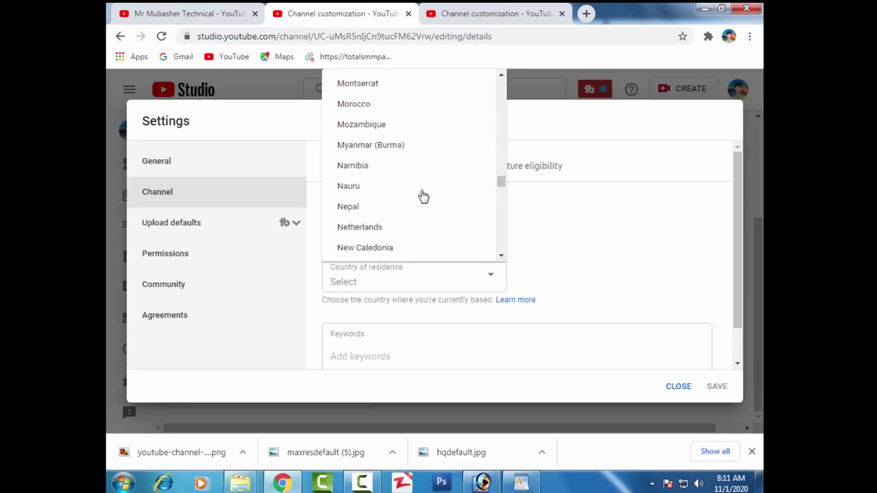
{"action": "scroll", "coordinate": [423, 197], "scroll_direction": "down", "scroll_amount": 3}
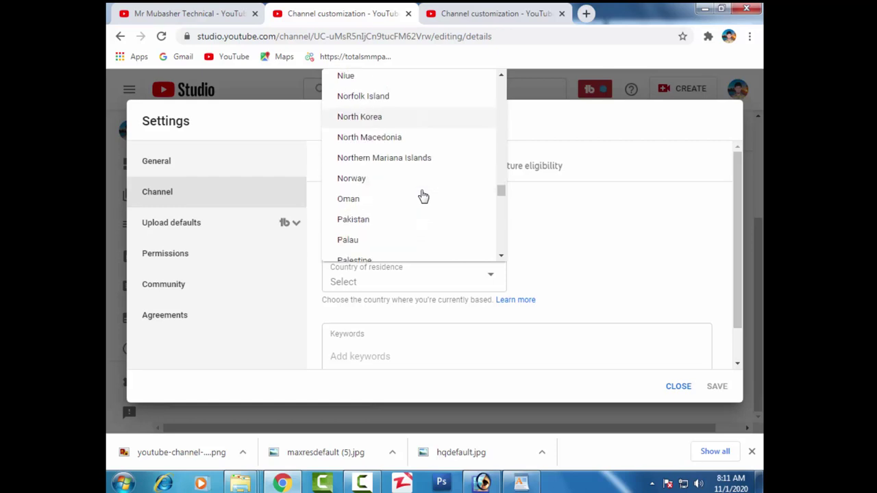
{"action": "left_click", "coordinate": [382, 167]}
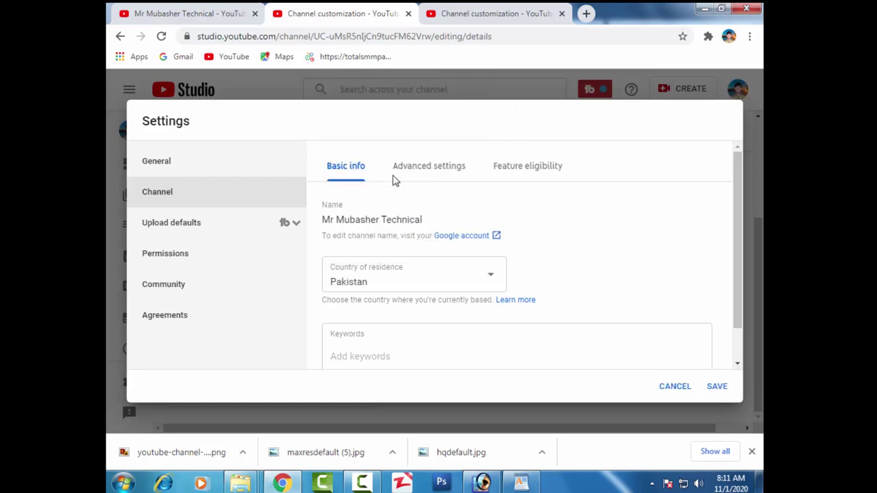
Add the channel keywords "technica" and "techincal tips" and save the settings
{"action": "scroll", "coordinate": [509, 243], "scroll_direction": "down", "scroll_amount": 1}
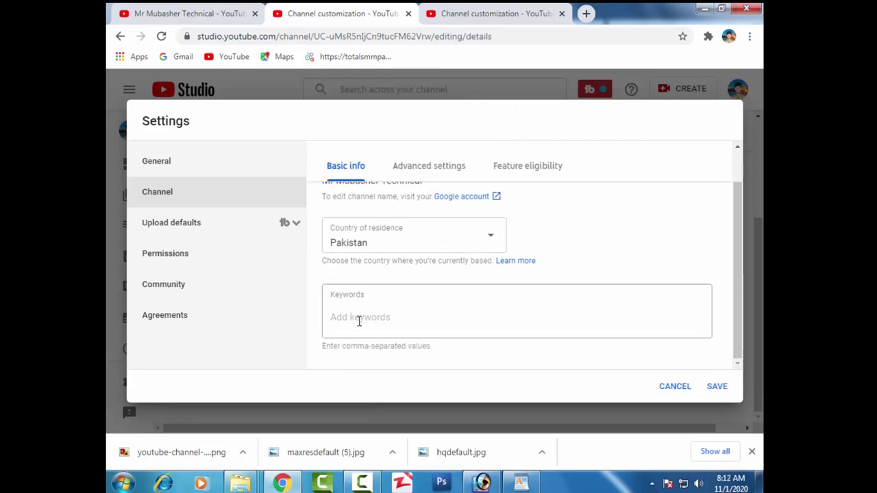
{"action": "left_click", "coordinate": [358, 320]}
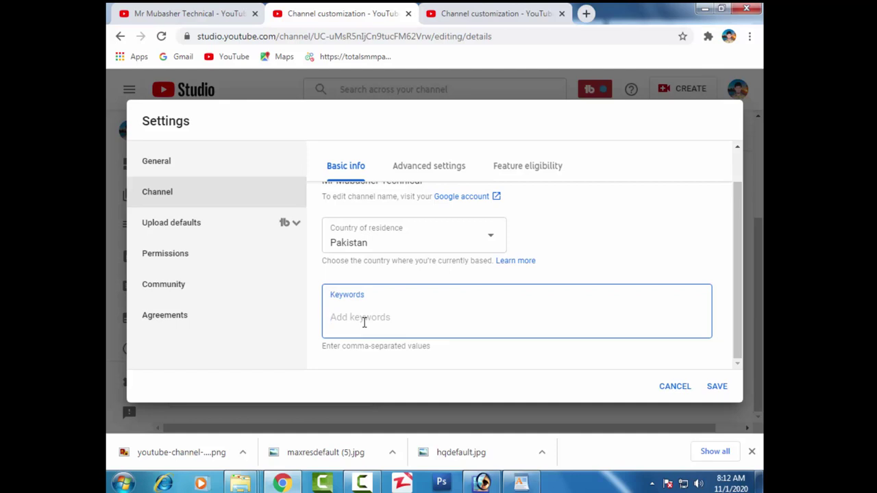
{"action": "type", "text": "technica"}
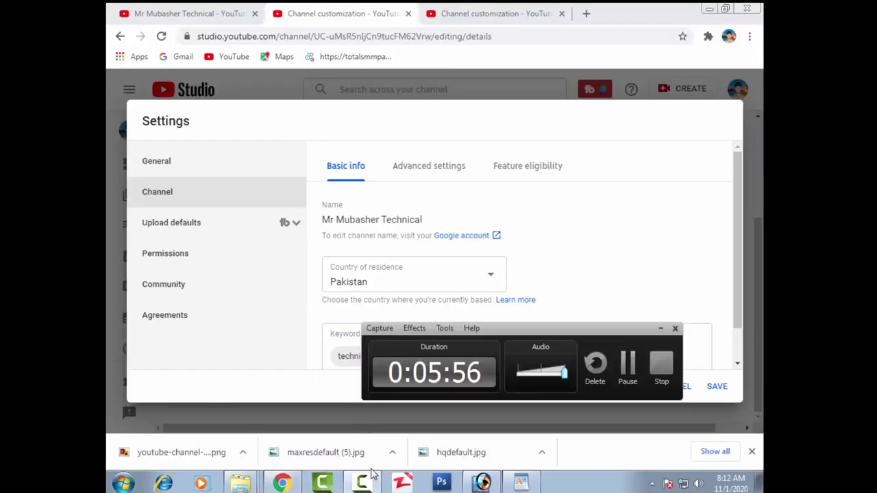
{"action": "left_click", "coordinate": [661, 329]}
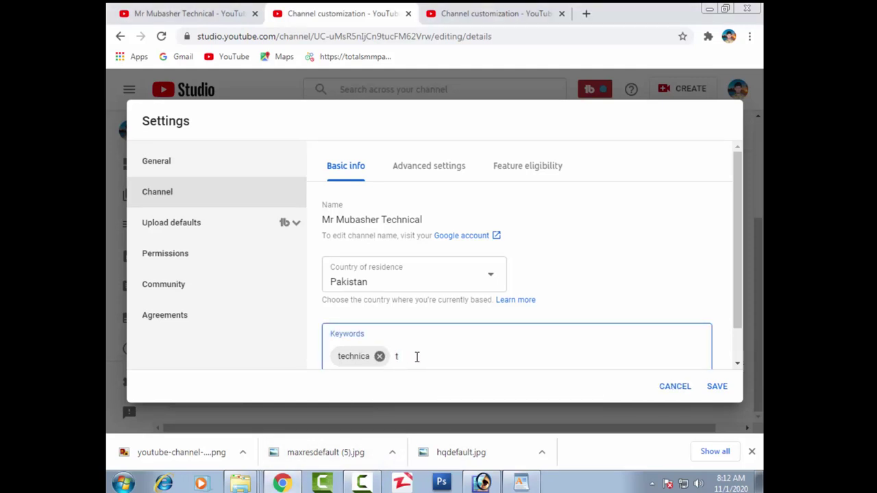
{"action": "type", "text": "techincal tips"}
{"action": "key", "text": "Return"}
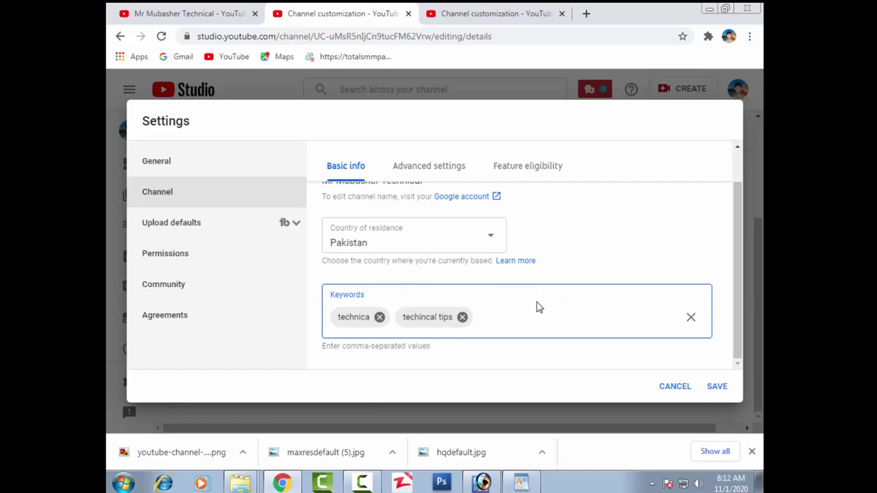
{"action": "left_click", "coordinate": [728, 393]}
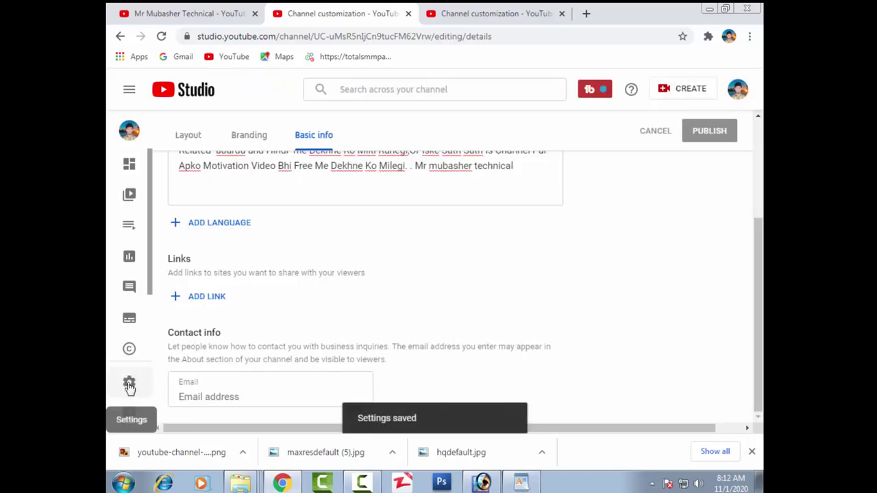
Reopen the settings and review the channel's saved country of residence and keywords
{"action": "left_click", "coordinate": [129, 383]}
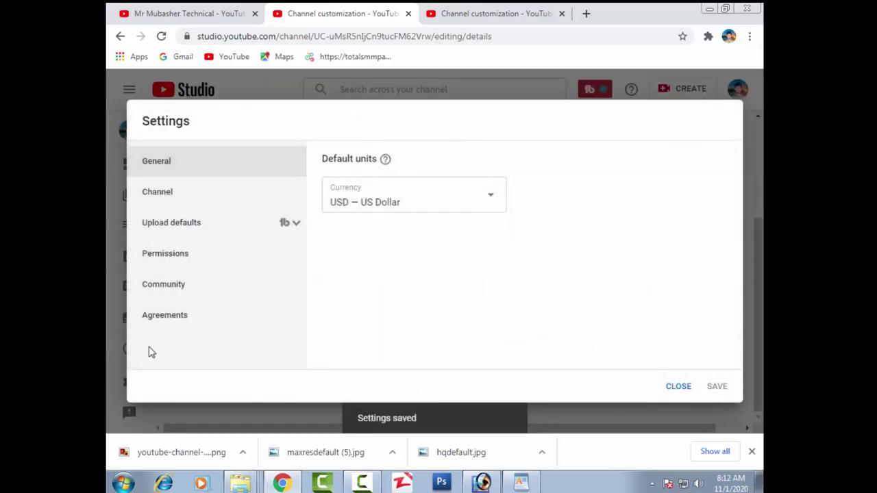
{"action": "left_click", "coordinate": [151, 199]}
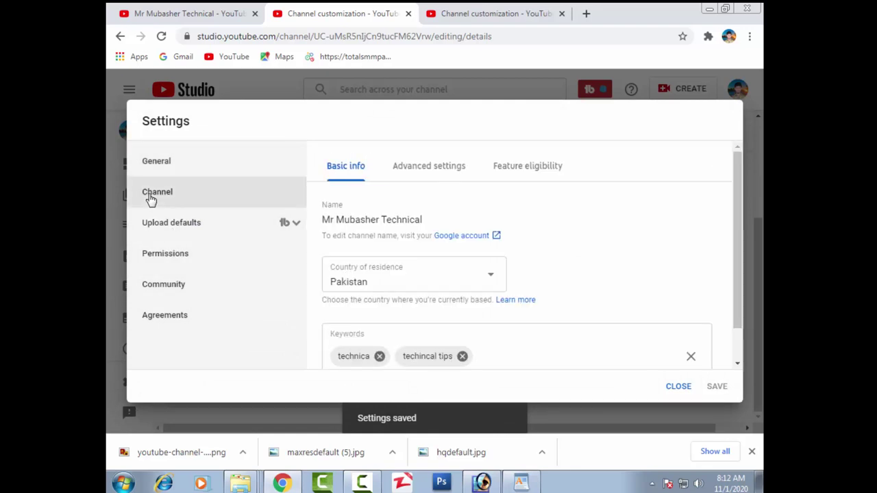
{"action": "scroll", "coordinate": [470, 297], "scroll_direction": "down", "scroll_amount": 1}
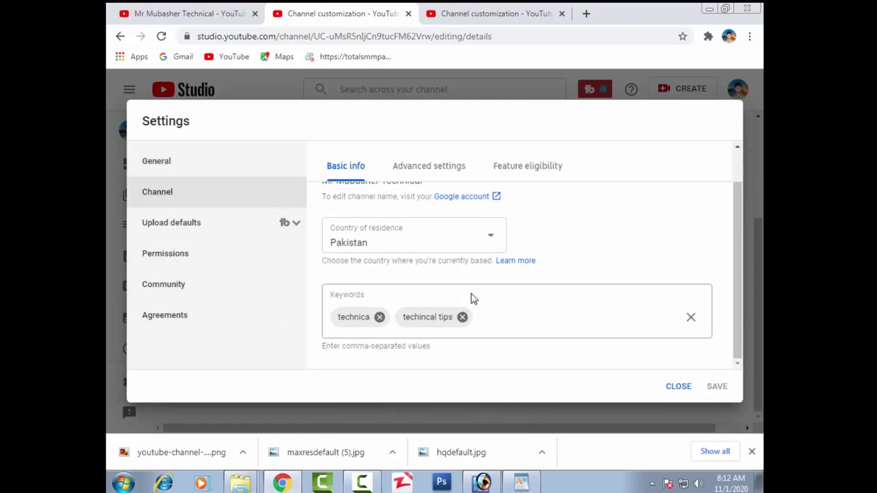
Go through the title, description, visibility and tags fields of the upload defaults
{"action": "left_click", "coordinate": [163, 231]}
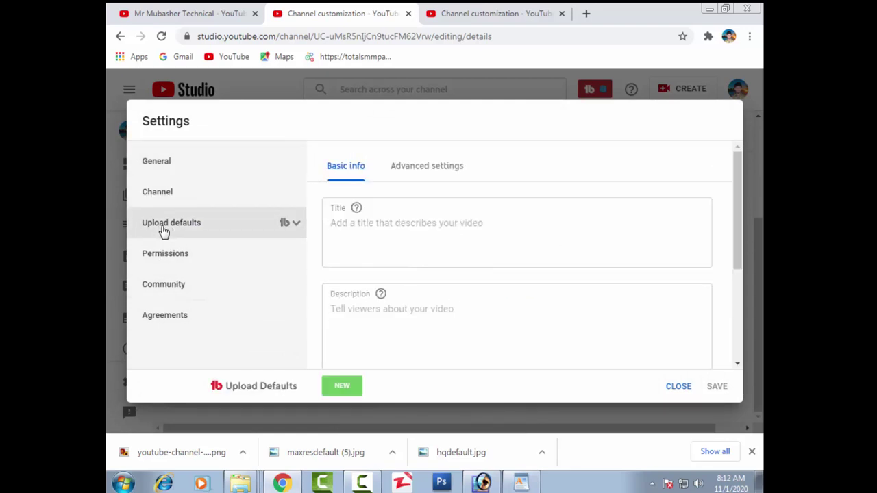
{"action": "left_click", "coordinate": [373, 226]}
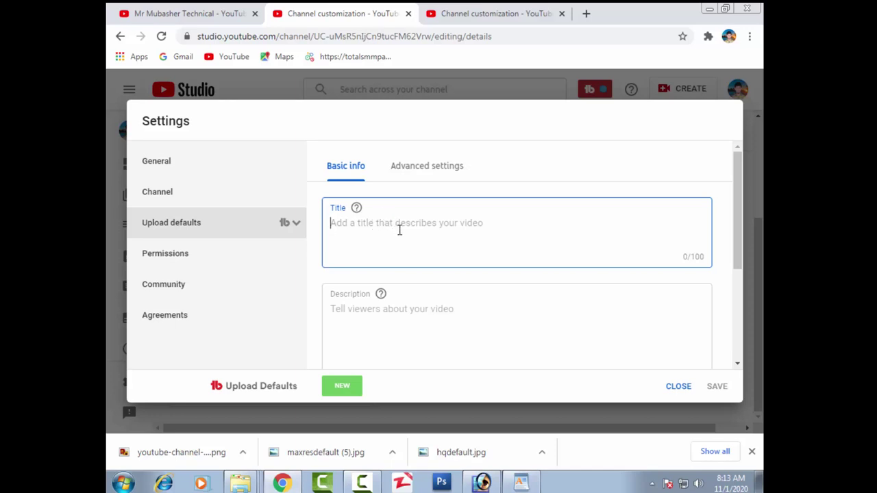
{"action": "left_click", "coordinate": [464, 310]}
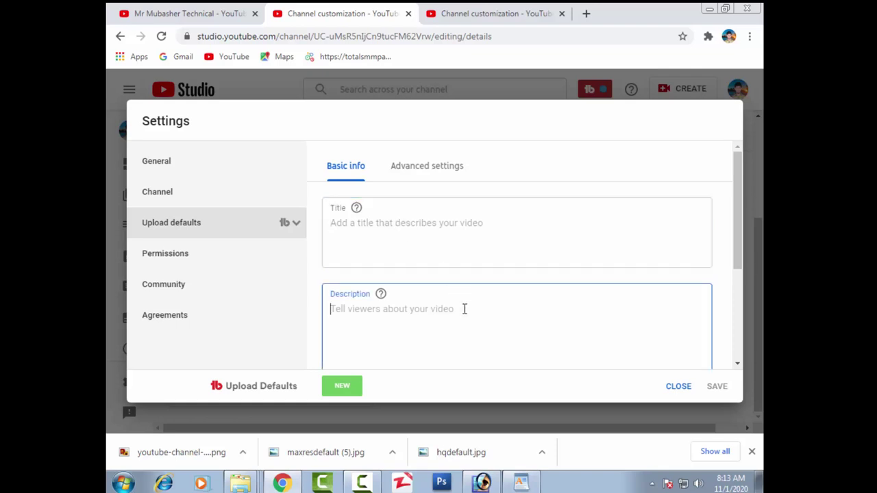
{"action": "scroll", "coordinate": [446, 182], "scroll_direction": "down", "scroll_amount": 2}
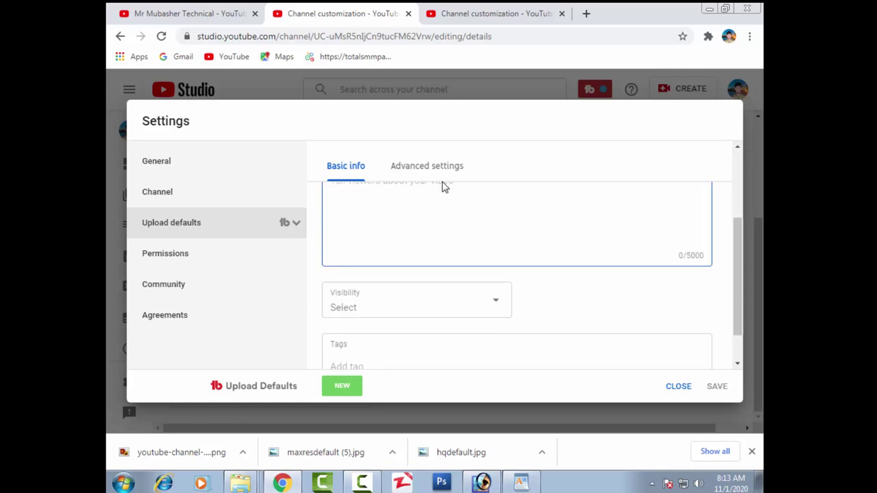
Review the advanced settings of the upload defaults, including license, category, video language and comment visibility
{"action": "scroll", "coordinate": [408, 247], "scroll_direction": "up", "scroll_amount": 3}
{"action": "left_click", "coordinate": [423, 172]}
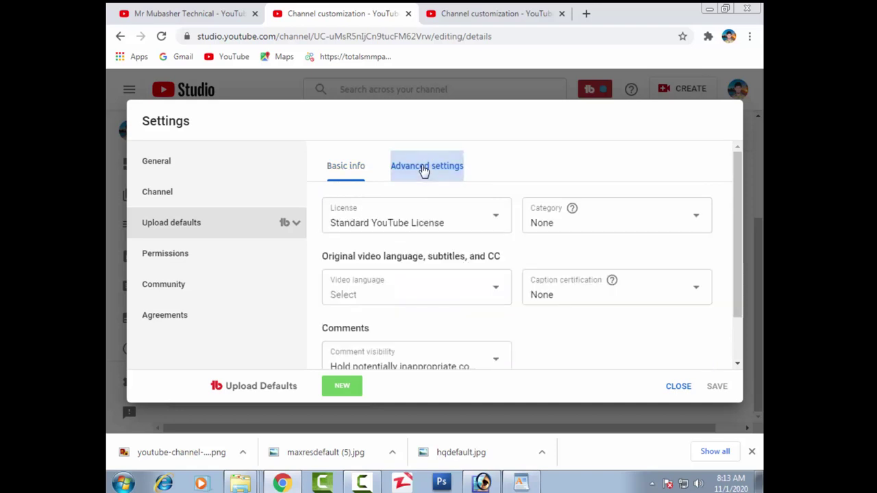
{"action": "scroll", "coordinate": [442, 188], "scroll_direction": "down", "scroll_amount": 2}
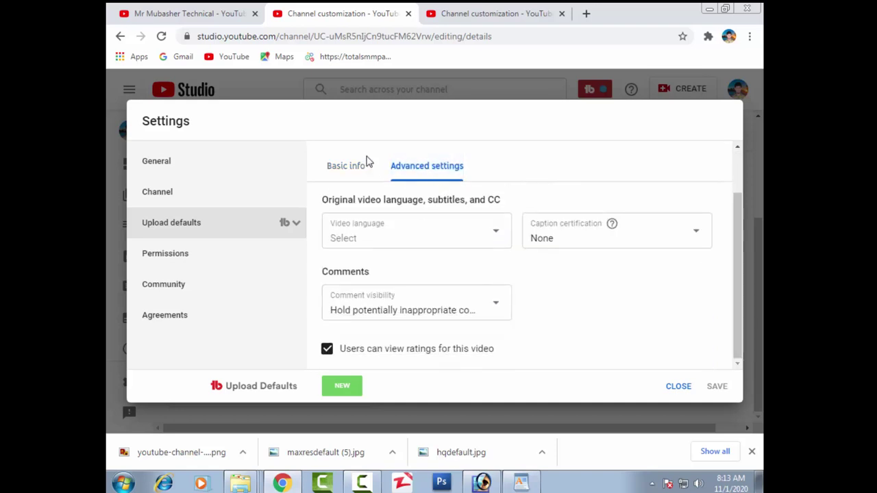
Set the default visibility to Public in the basic info of the upload defaults
{"action": "left_click", "coordinate": [349, 168]}
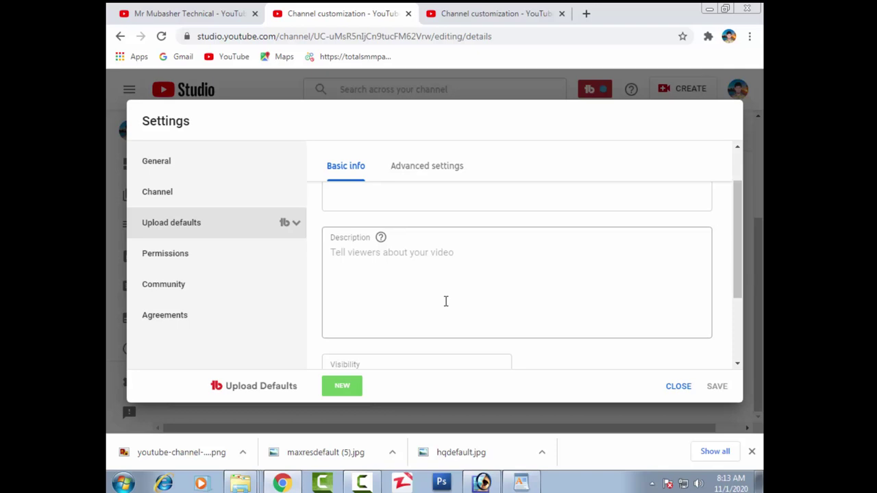
{"action": "scroll", "coordinate": [388, 293], "scroll_direction": "down", "scroll_amount": 1}
{"action": "left_click", "coordinate": [369, 235]}
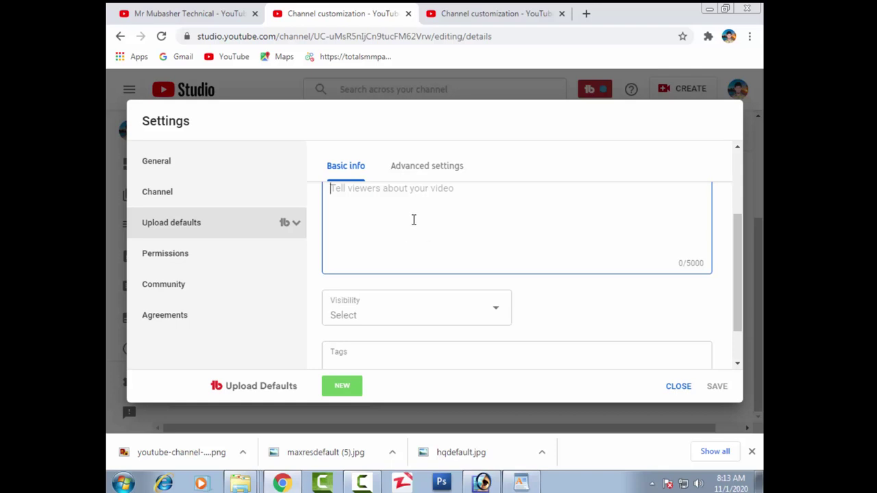
{"action": "scroll", "coordinate": [395, 278], "scroll_direction": "down", "scroll_amount": 1}
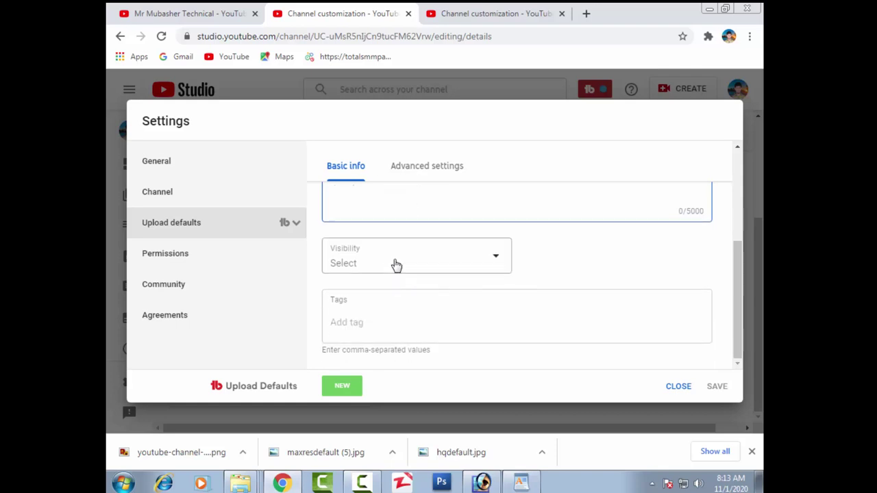
{"action": "left_click", "coordinate": [493, 257]}
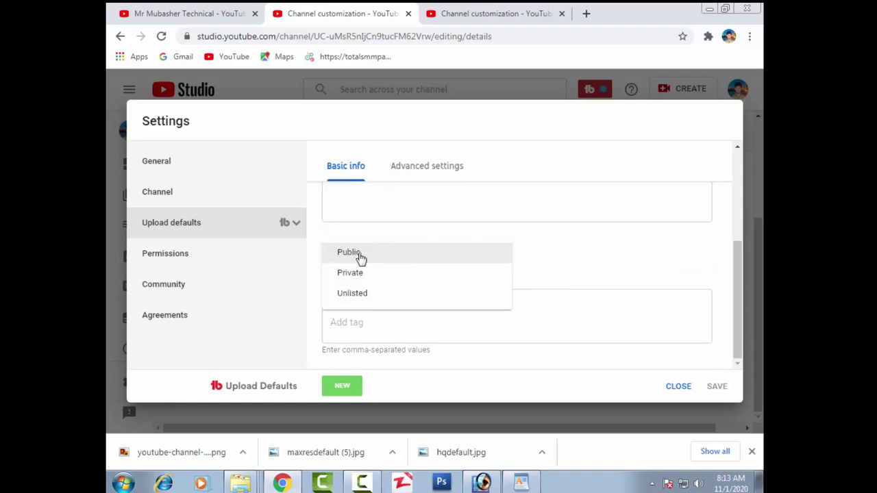
{"action": "left_click", "coordinate": [360, 258]}
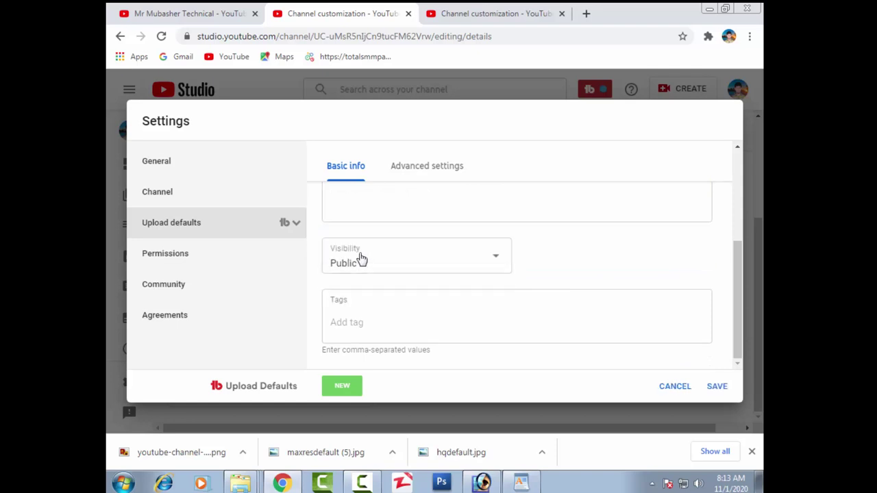
{"action": "left_click", "coordinate": [356, 314]}
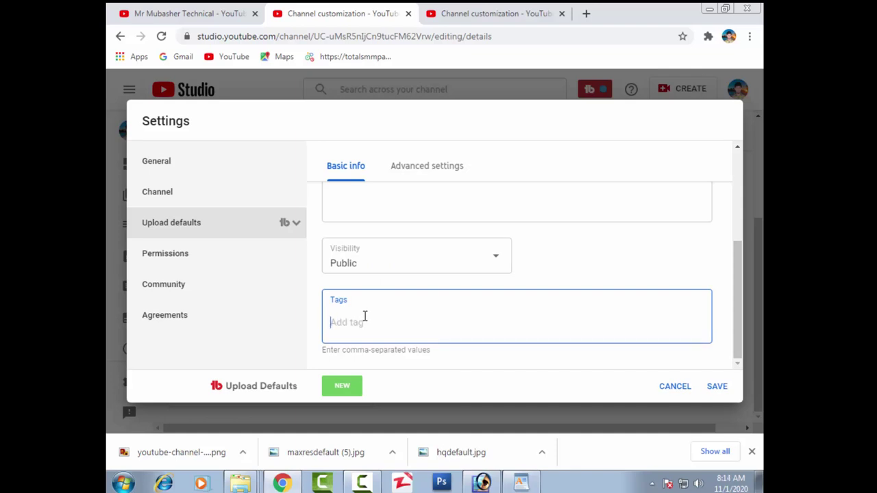
{"action": "type", "text": "R"}
{"action": "key", "text": "BackSpace"}
{"action": "type", "text": "MR"}
{"action": "key", "text": "BackSpace"}
{"action": "key", "text": "BackSpace"}
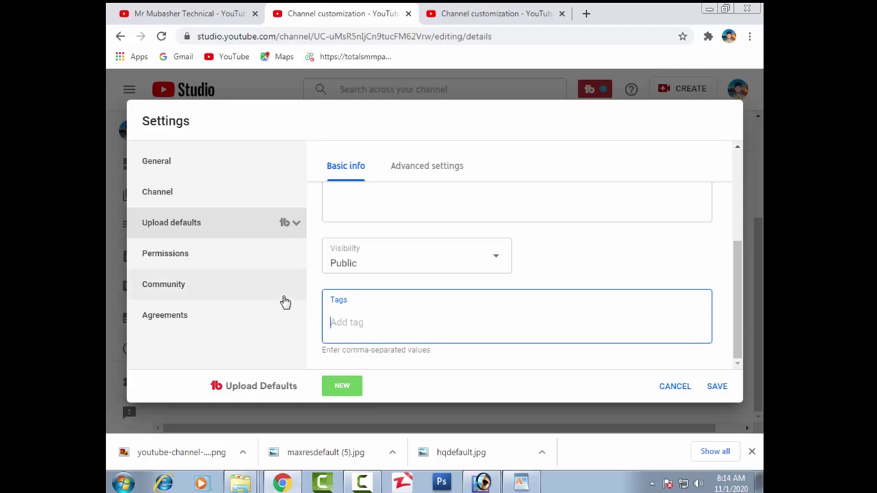
Examine the channel's permissions and the community automated filters for moderators, approved users, hidden users, blocked words and links
{"action": "left_click", "coordinate": [157, 261]}
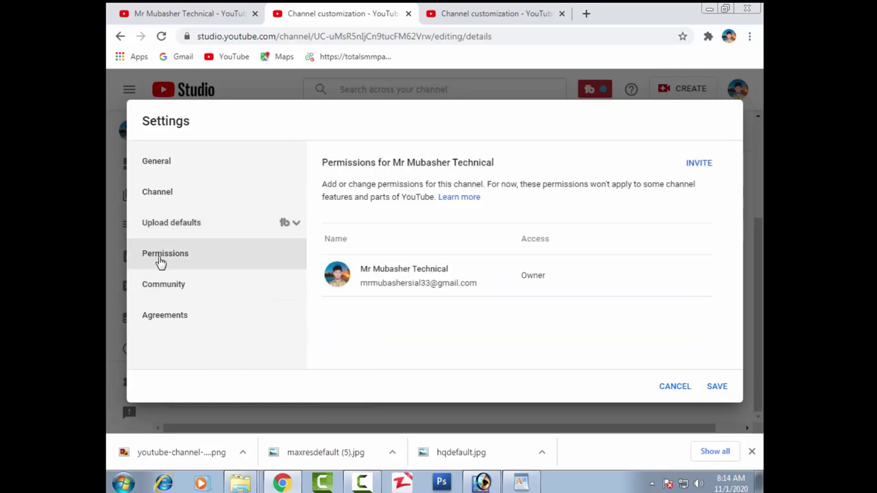
{"action": "left_click", "coordinate": [169, 288]}
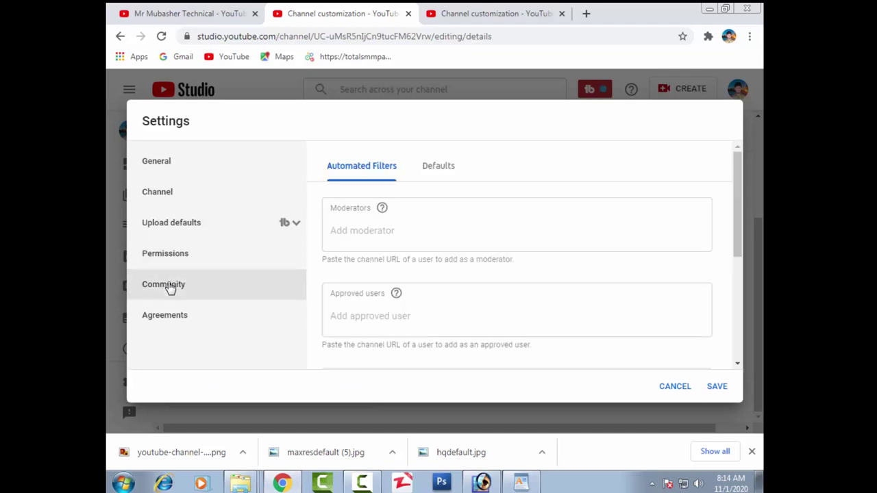
{"action": "left_click", "coordinate": [378, 234]}
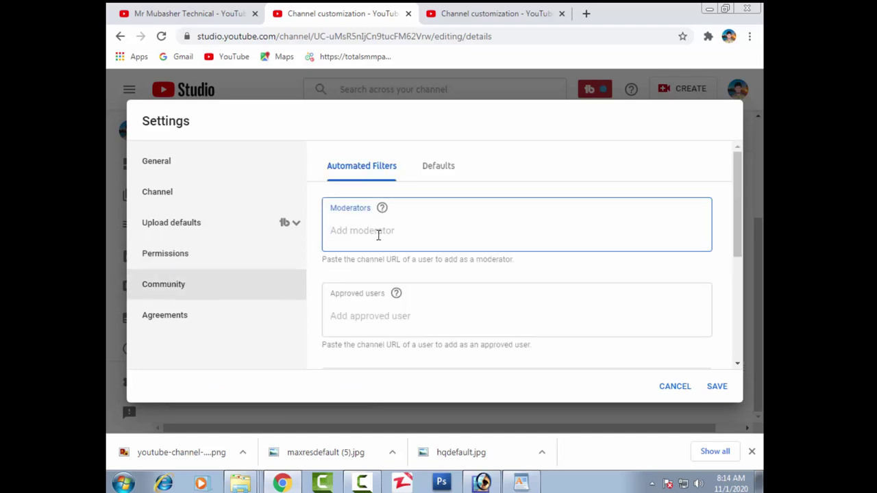
{"action": "scroll", "coordinate": [378, 235], "scroll_direction": "down", "scroll_amount": 3}
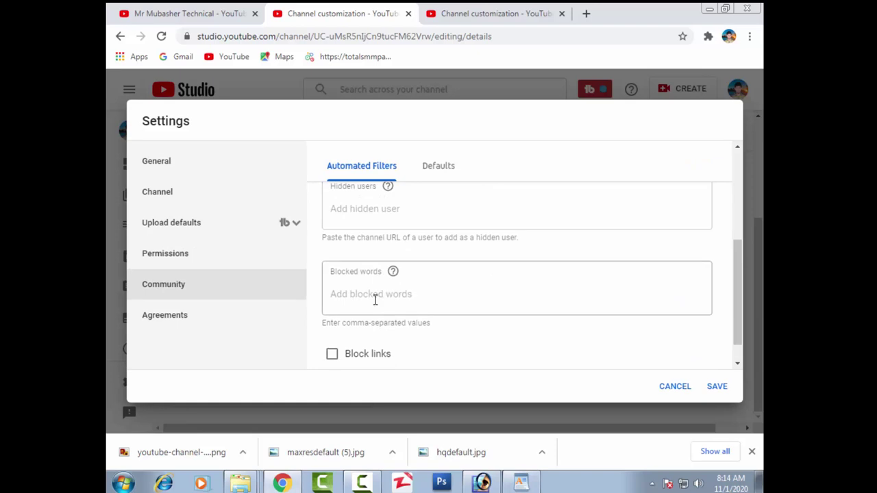
{"action": "scroll", "coordinate": [340, 331], "scroll_direction": "down", "scroll_amount": 1}
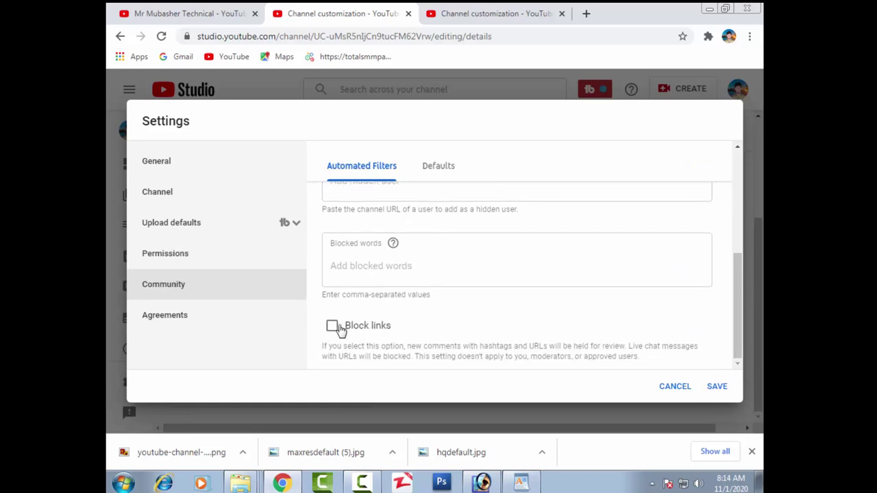
{"action": "left_click", "coordinate": [152, 318]}
Go back over the upload defaults, permissions and channel basic info, and save the settings
{"action": "left_click", "coordinate": [181, 229]}
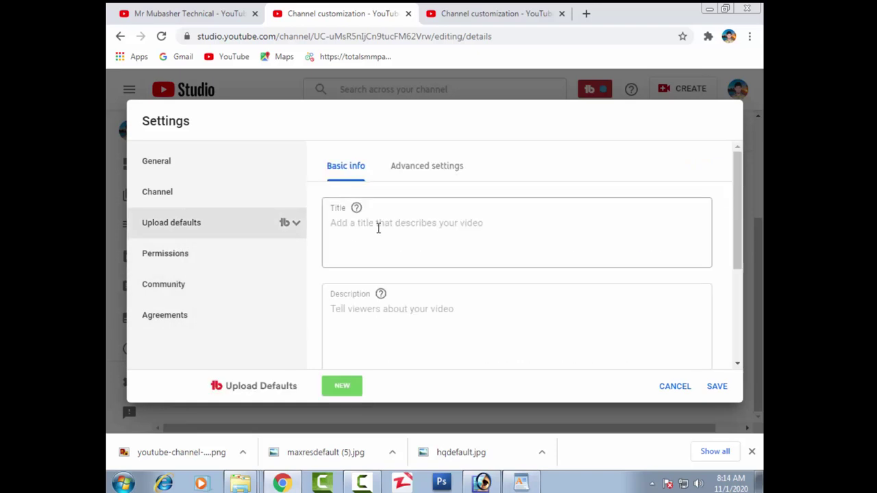
{"action": "left_click", "coordinate": [153, 266]}
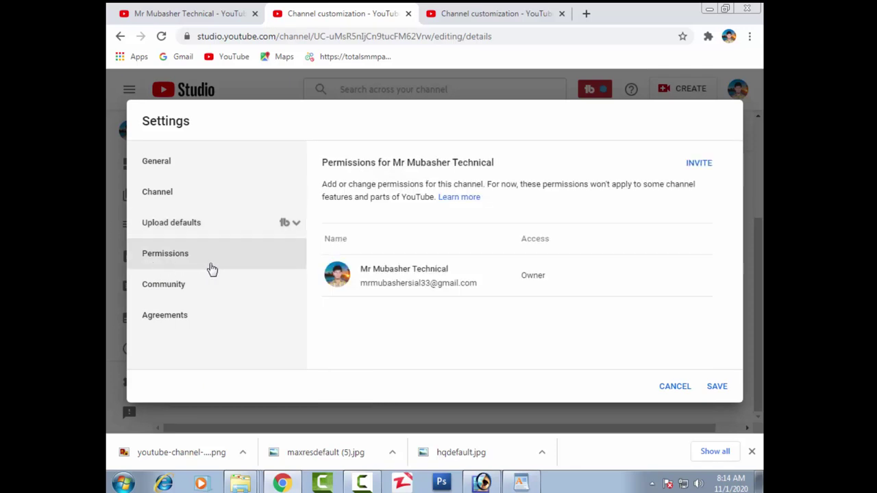
{"action": "left_click", "coordinate": [171, 221]}
{"action": "left_click", "coordinate": [175, 202]}
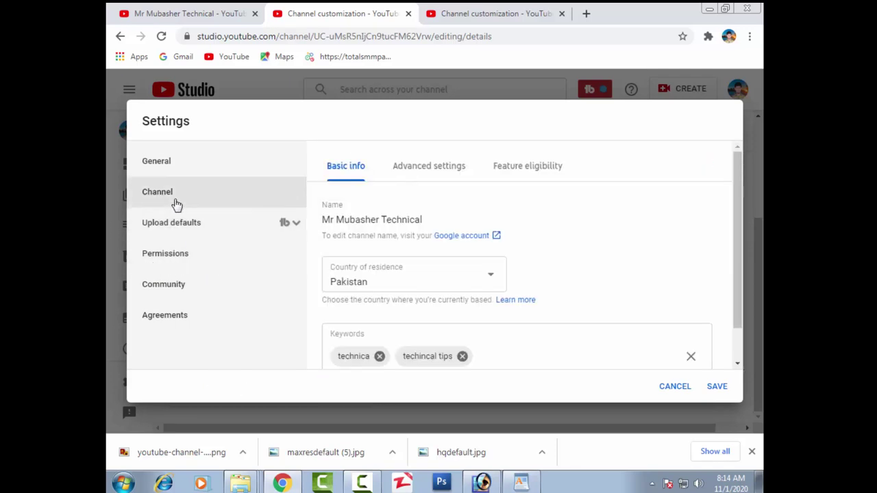
{"action": "scroll", "coordinate": [409, 275], "scroll_direction": "down", "scroll_amount": 1}
{"action": "scroll", "coordinate": [411, 272], "scroll_direction": "up", "scroll_amount": 1}
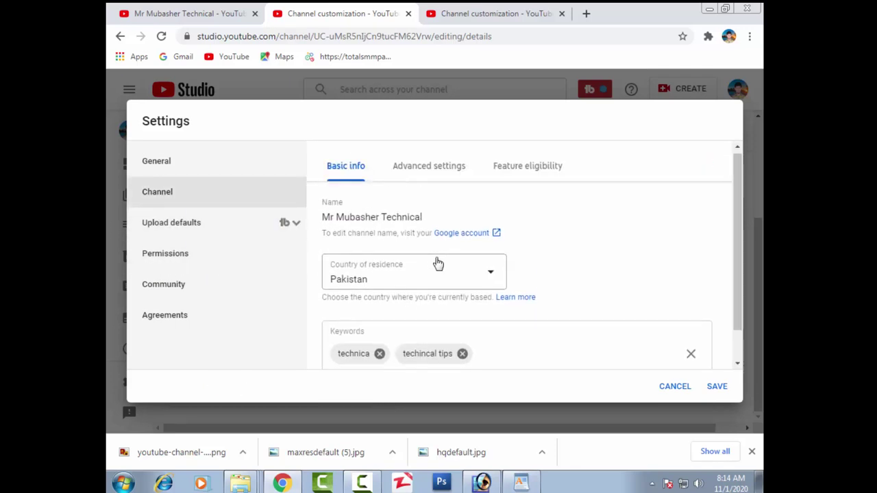
{"action": "left_click", "coordinate": [717, 388]}
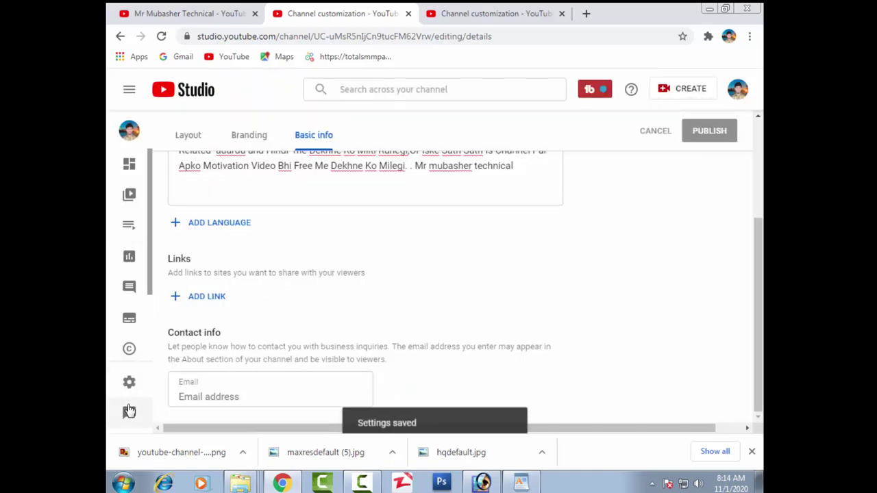
Reopen the settings and set the license in the upload defaults to Creative Commons - Attribution
{"action": "left_click", "coordinate": [129, 390]}
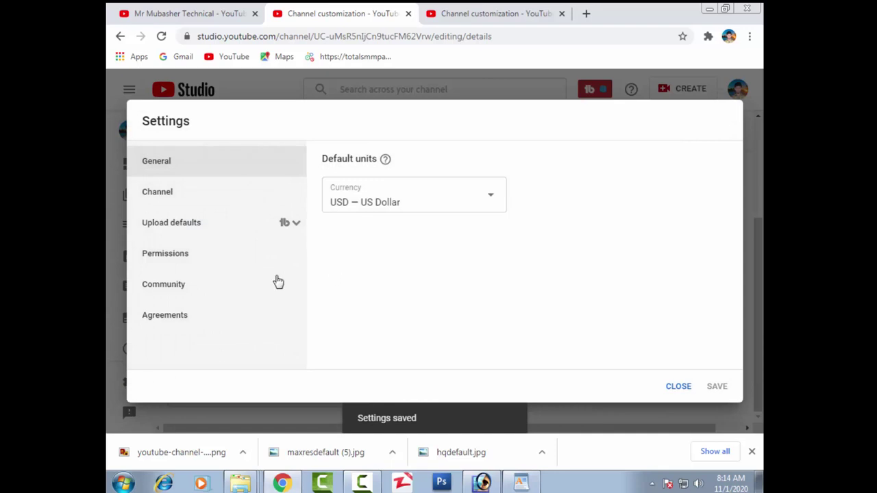
{"action": "left_click", "coordinate": [180, 284]}
{"action": "left_click", "coordinate": [171, 223]}
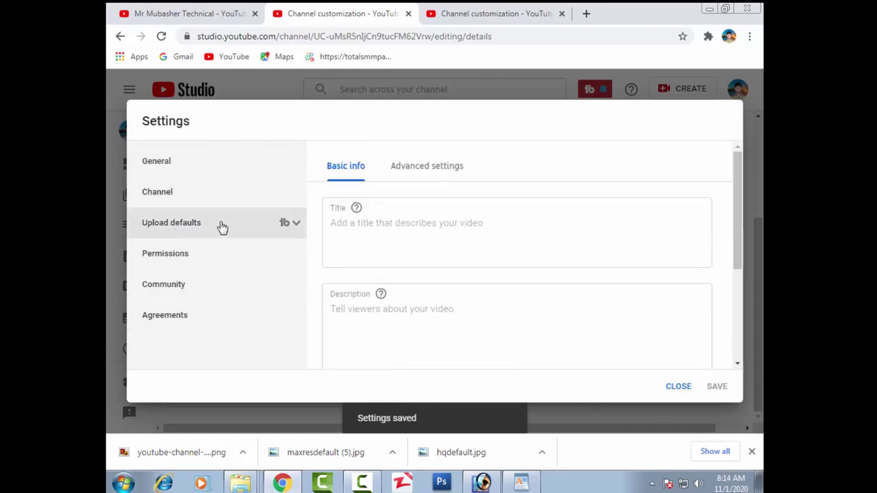
{"action": "left_click", "coordinate": [445, 164]}
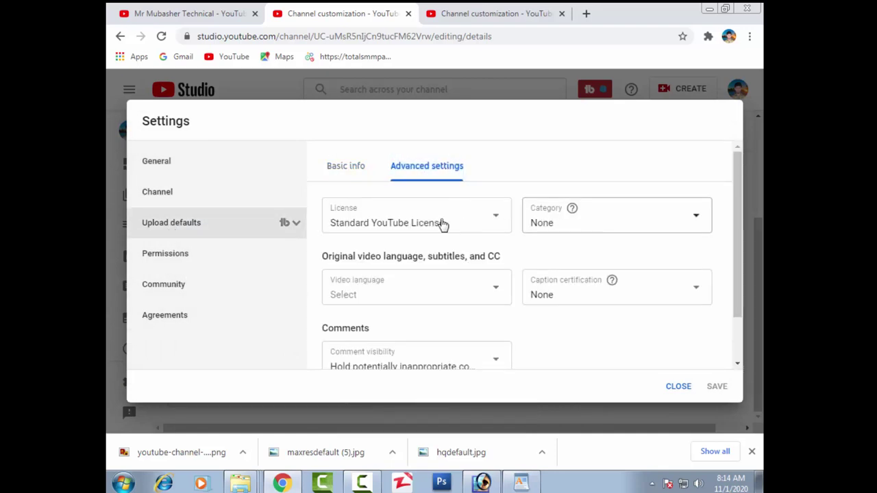
{"action": "left_click", "coordinate": [493, 219]}
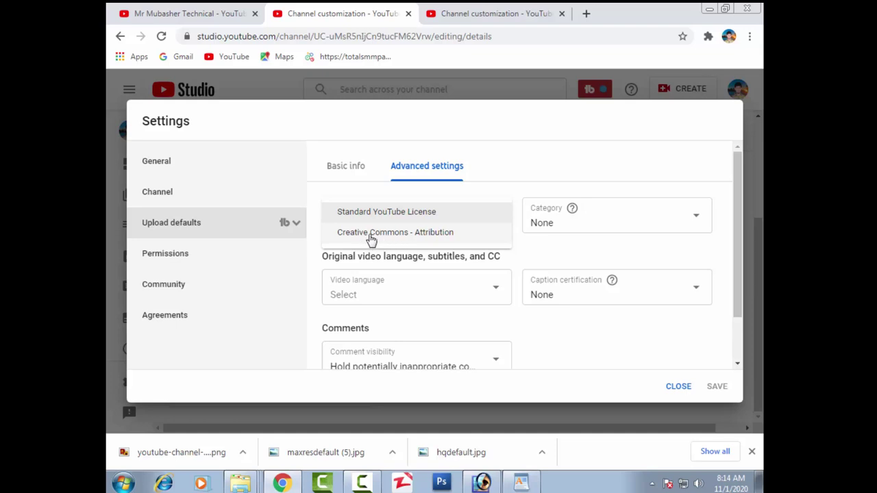
{"action": "left_click", "coordinate": [404, 240]}
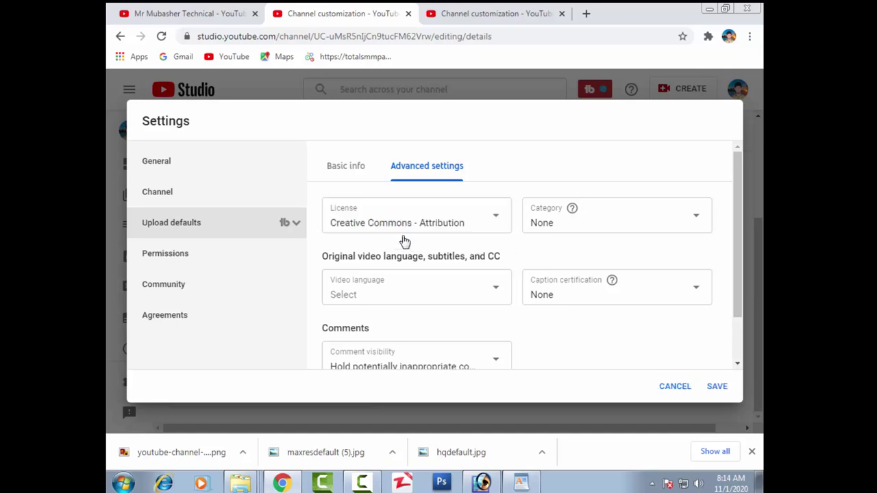
Set the default video language in the upload defaults' advanced settings to Urdu
{"action": "left_click", "coordinate": [500, 294]}
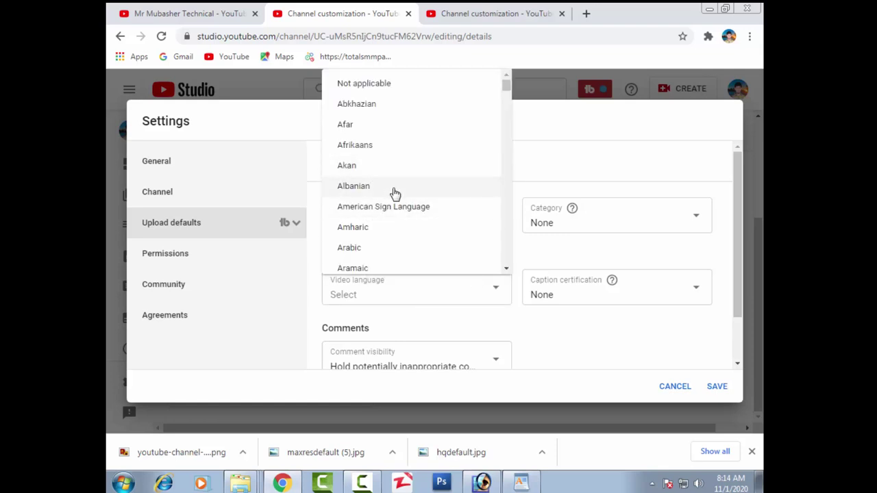
{"action": "scroll", "coordinate": [393, 195], "scroll_direction": "down", "scroll_amount": 1}
{"action": "scroll", "coordinate": [396, 197], "scroll_direction": "down", "scroll_amount": 18}
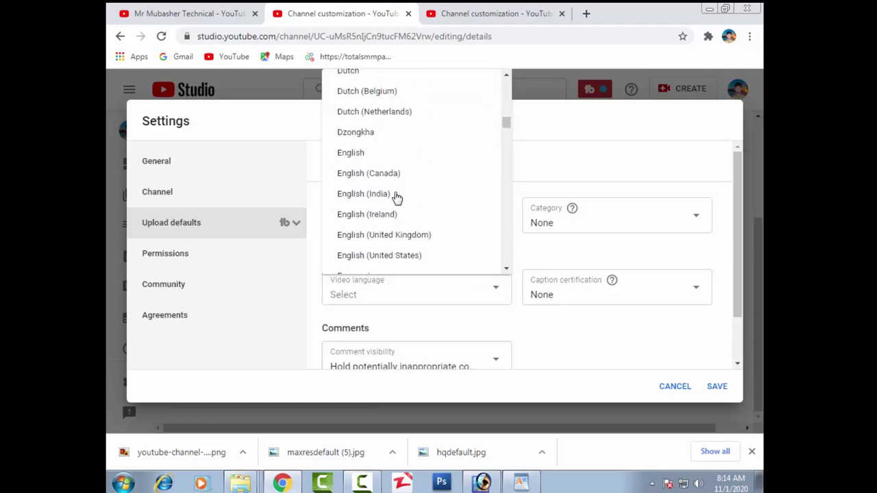
{"action": "scroll", "coordinate": [397, 197], "scroll_direction": "down", "scroll_amount": 3}
{"action": "scroll", "coordinate": [397, 198], "scroll_direction": "down", "scroll_amount": 5}
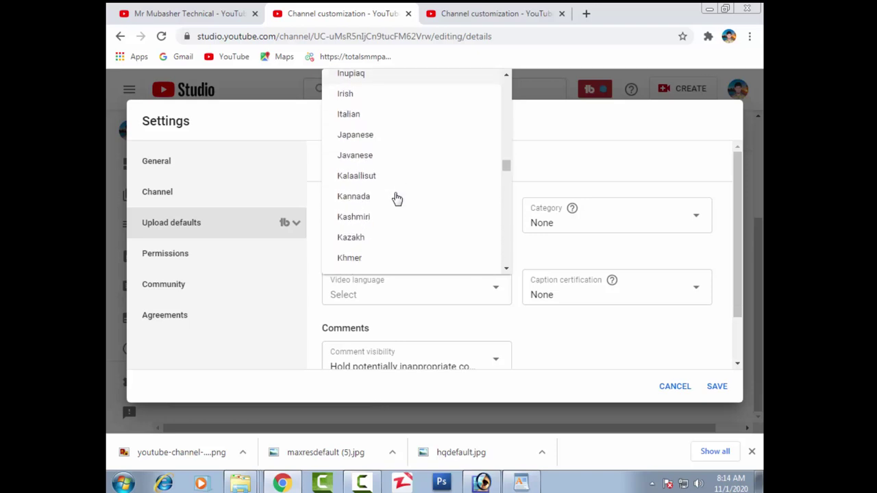
{"action": "scroll", "coordinate": [398, 198], "scroll_direction": "down", "scroll_amount": 6}
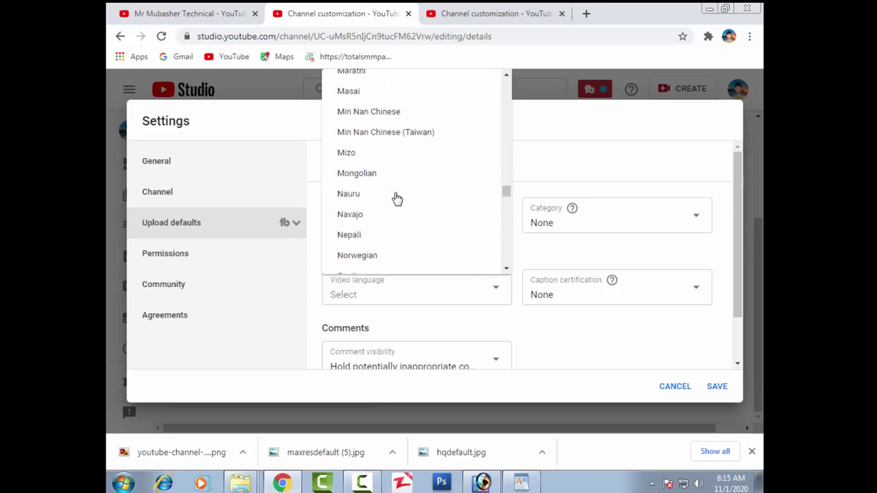
{"action": "scroll", "coordinate": [396, 199], "scroll_direction": "down", "scroll_amount": 4}
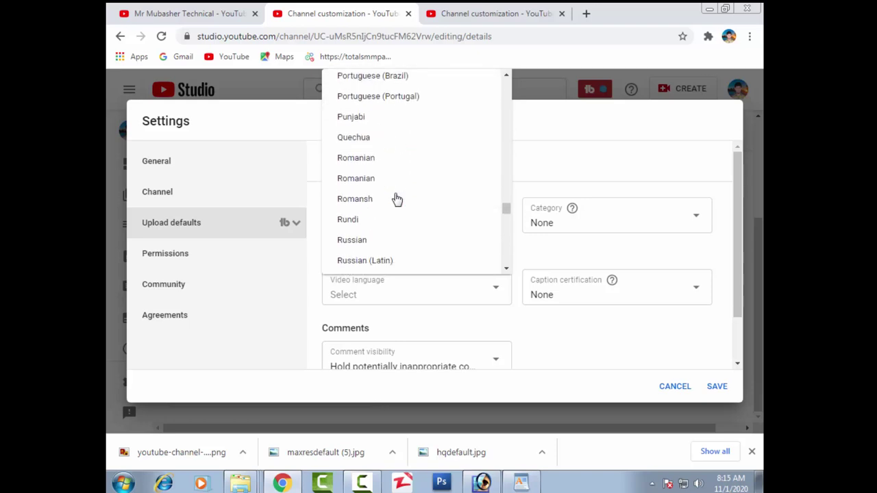
{"action": "scroll", "coordinate": [396, 195], "scroll_direction": "down", "scroll_amount": 7}
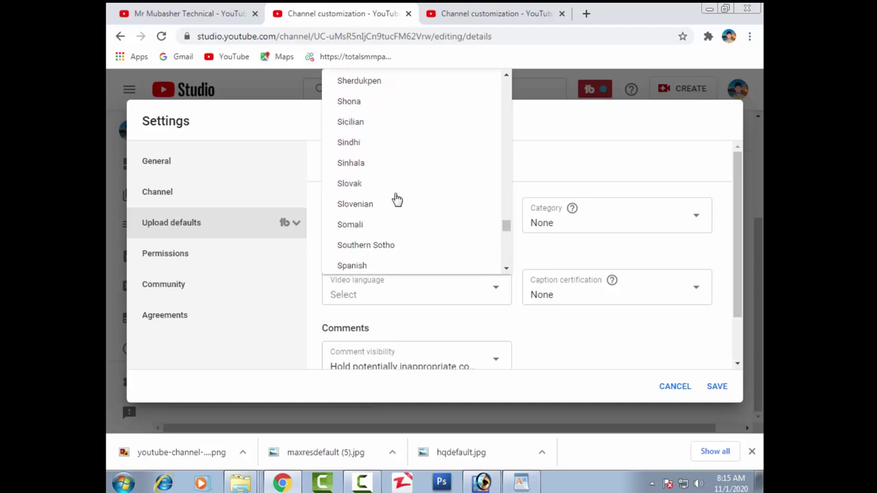
{"action": "scroll", "coordinate": [396, 192], "scroll_direction": "down", "scroll_amount": 6}
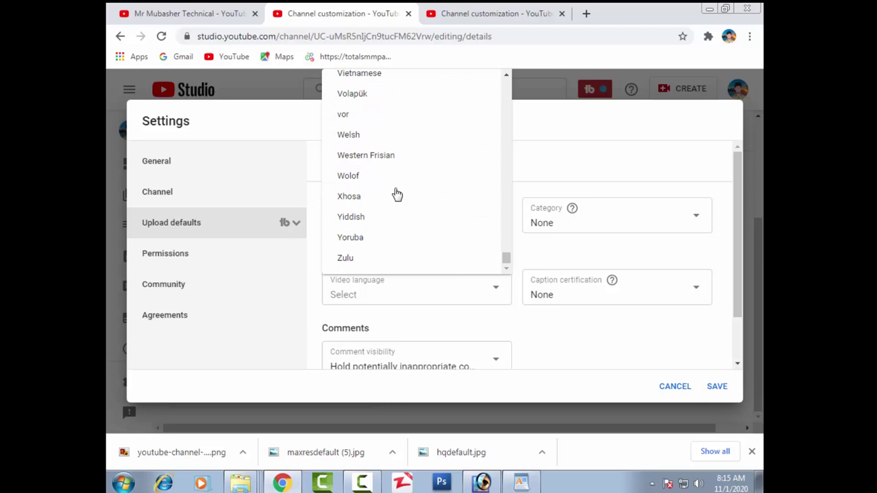
{"action": "scroll", "coordinate": [396, 195], "scroll_direction": "up", "scroll_amount": 10}
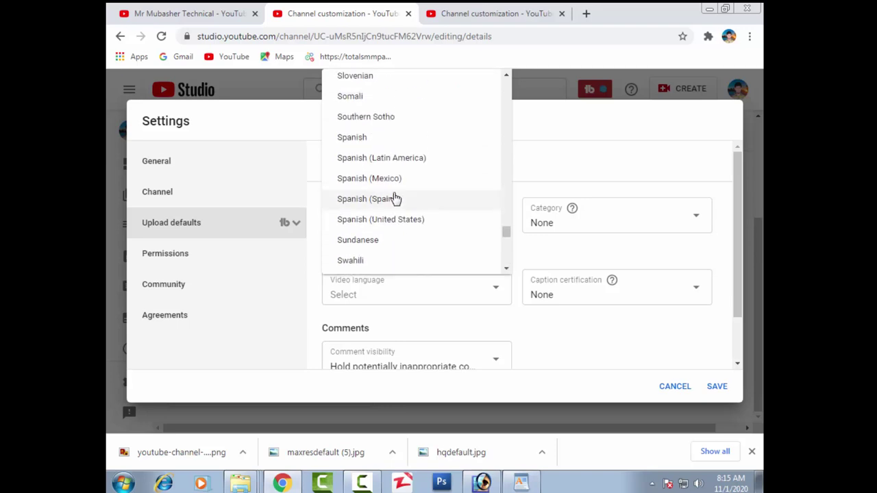
{"action": "scroll", "coordinate": [396, 198], "scroll_direction": "up", "scroll_amount": 4}
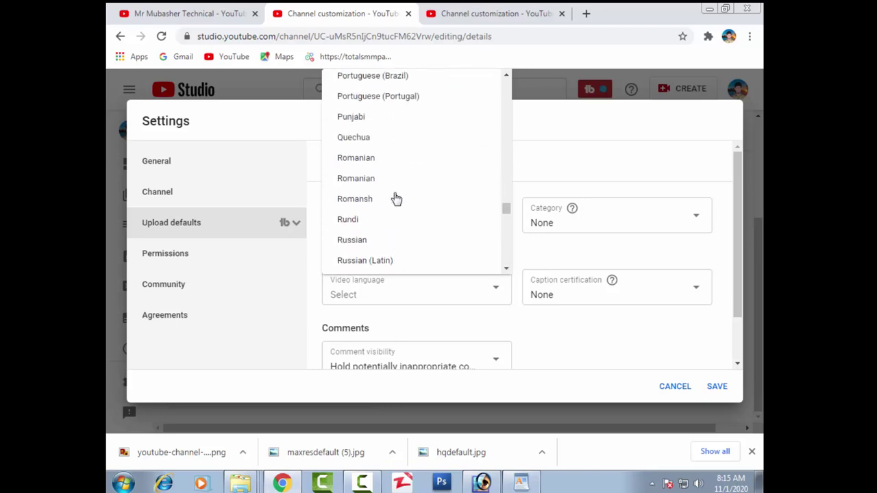
{"action": "scroll", "coordinate": [396, 198], "scroll_direction": "up", "scroll_amount": 6}
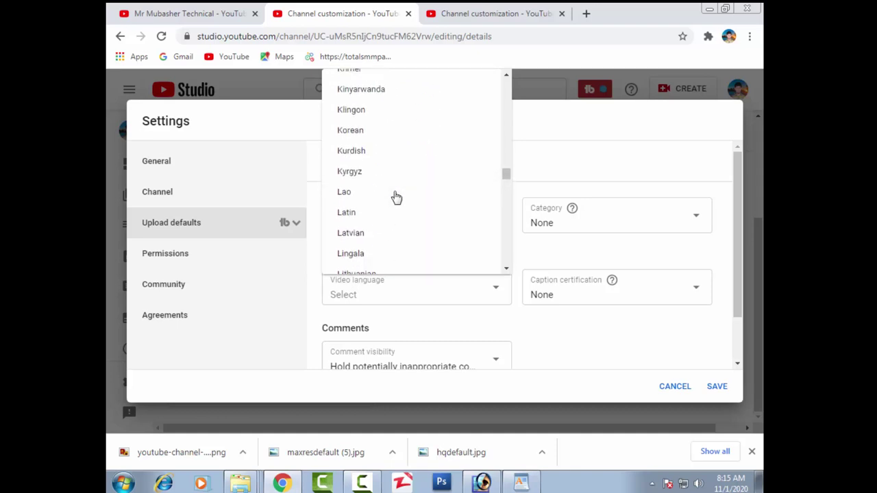
{"action": "scroll", "coordinate": [396, 198], "scroll_direction": "up", "scroll_amount": 3}
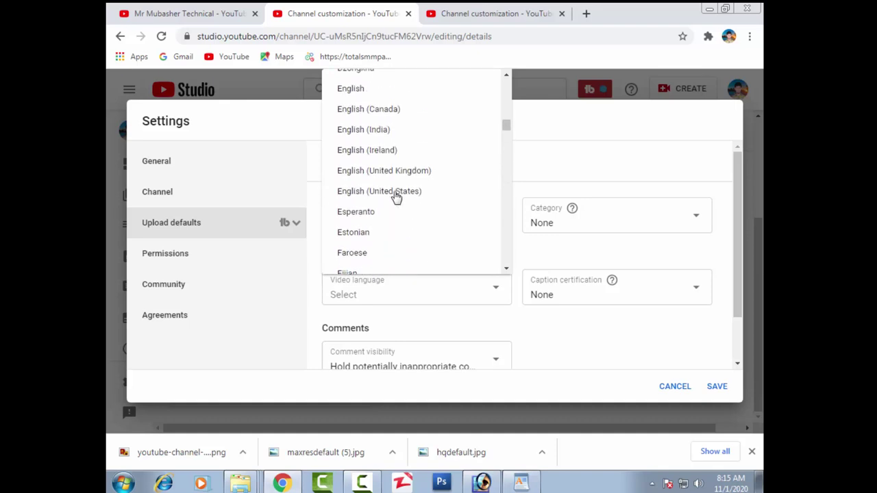
{"action": "scroll", "coordinate": [396, 198], "scroll_direction": "up", "scroll_amount": 2}
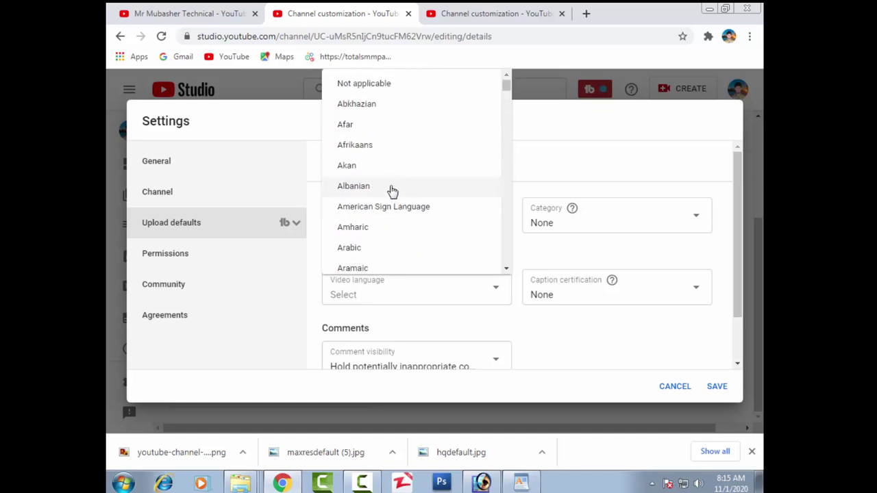
{"action": "scroll", "coordinate": [393, 192], "scroll_direction": "down", "scroll_amount": 5}
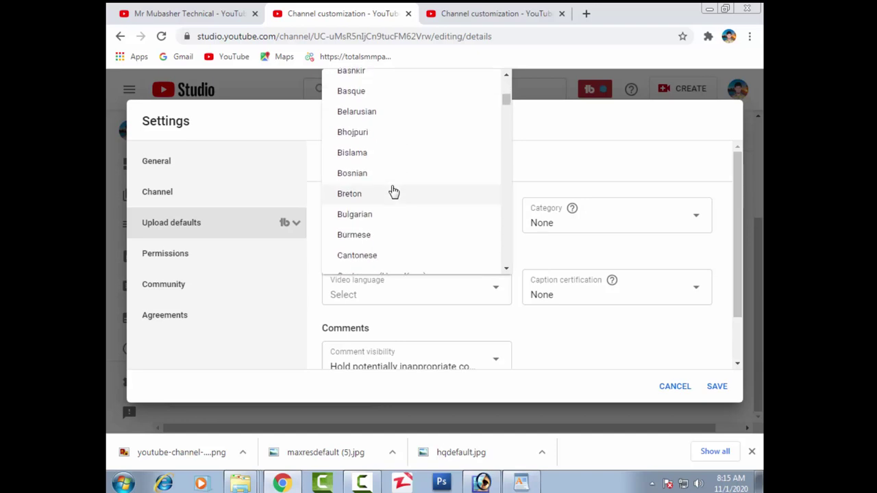
{"action": "scroll", "coordinate": [394, 192], "scroll_direction": "down", "scroll_amount": 3}
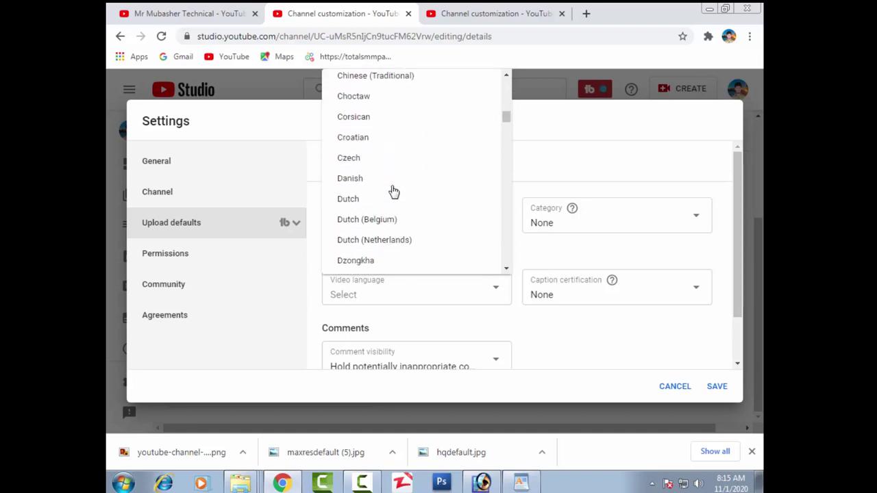
{"action": "scroll", "coordinate": [394, 192], "scroll_direction": "down", "scroll_amount": 5}
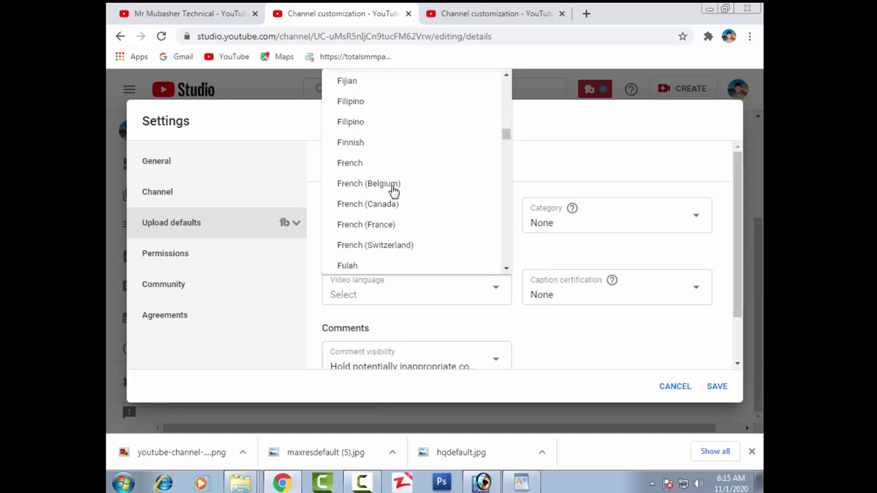
{"action": "scroll", "coordinate": [393, 192], "scroll_direction": "down", "scroll_amount": 4}
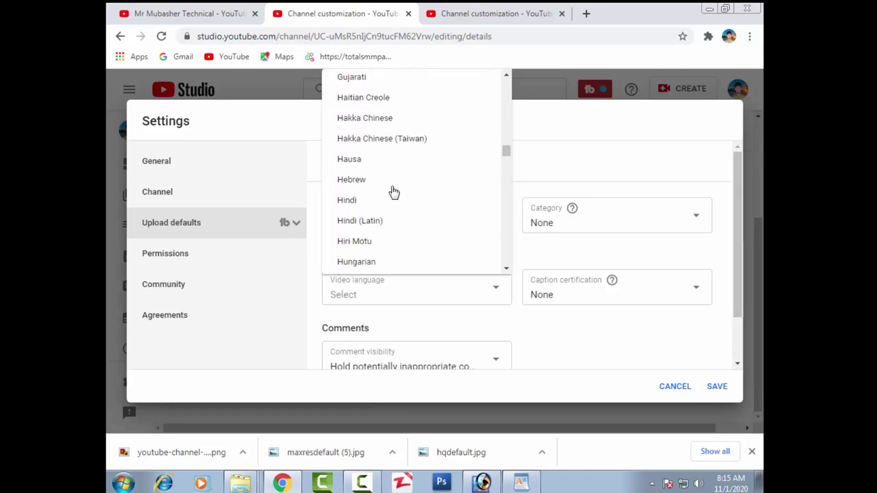
{"action": "scroll", "coordinate": [393, 192], "scroll_direction": "down", "scroll_amount": 3}
{"action": "scroll", "coordinate": [368, 241], "scroll_direction": "down", "scroll_amount": 4}
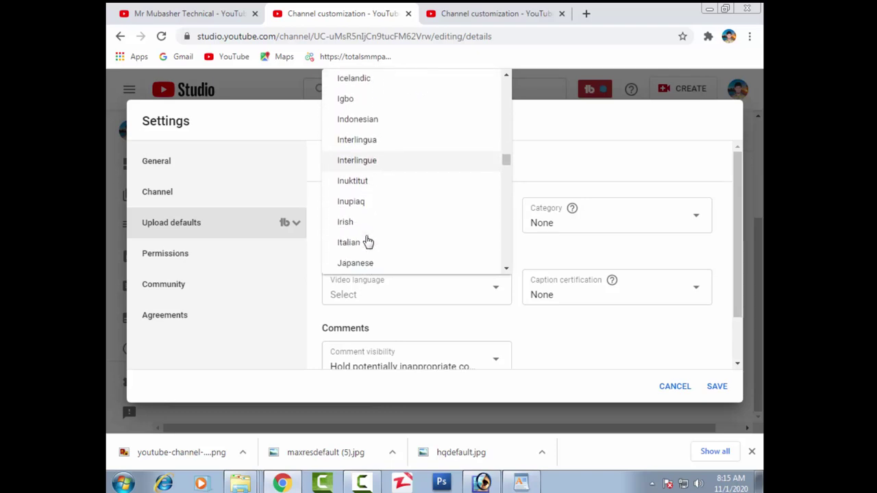
{"action": "scroll", "coordinate": [368, 241], "scroll_direction": "down", "scroll_amount": 5}
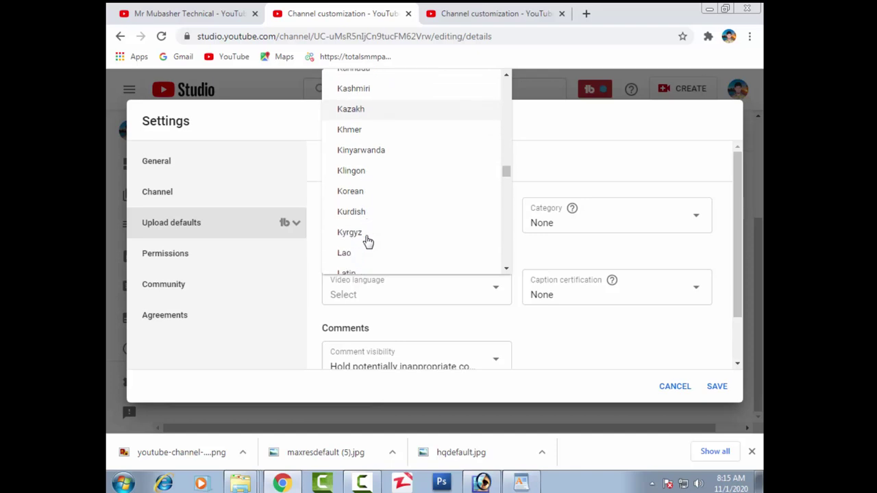
{"action": "scroll", "coordinate": [368, 240], "scroll_direction": "down", "scroll_amount": 5}
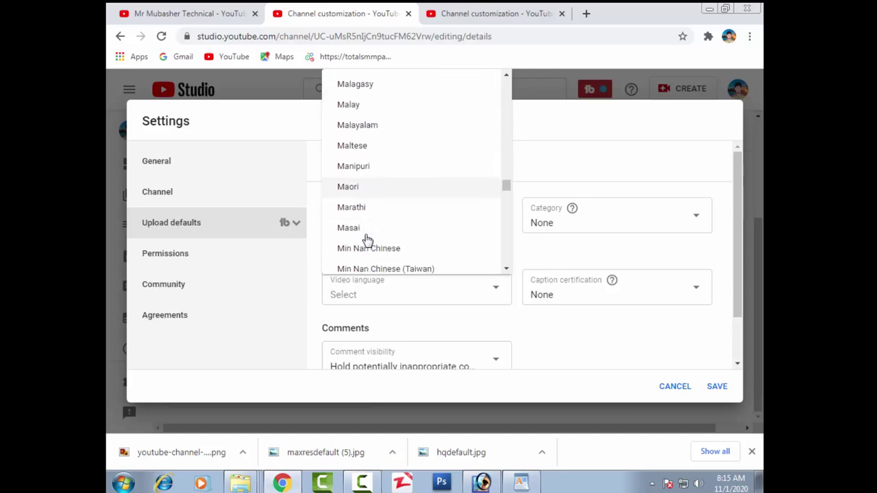
{"action": "scroll", "coordinate": [367, 238], "scroll_direction": "down", "scroll_amount": 5}
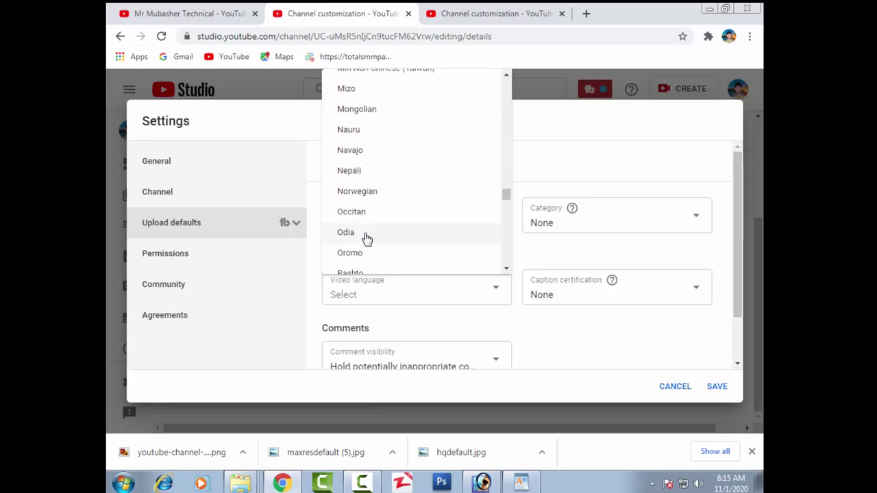
{"action": "scroll", "coordinate": [367, 238], "scroll_direction": "down", "scroll_amount": 5}
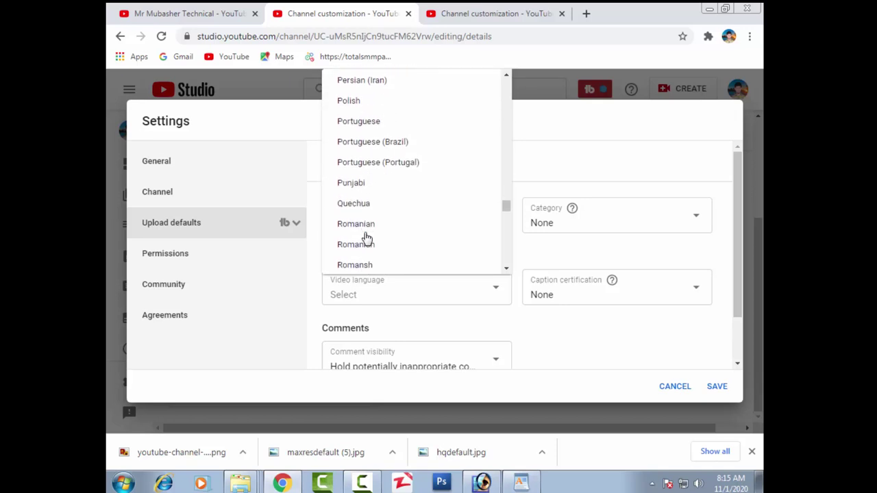
{"action": "scroll", "coordinate": [366, 237], "scroll_direction": "down", "scroll_amount": 3}
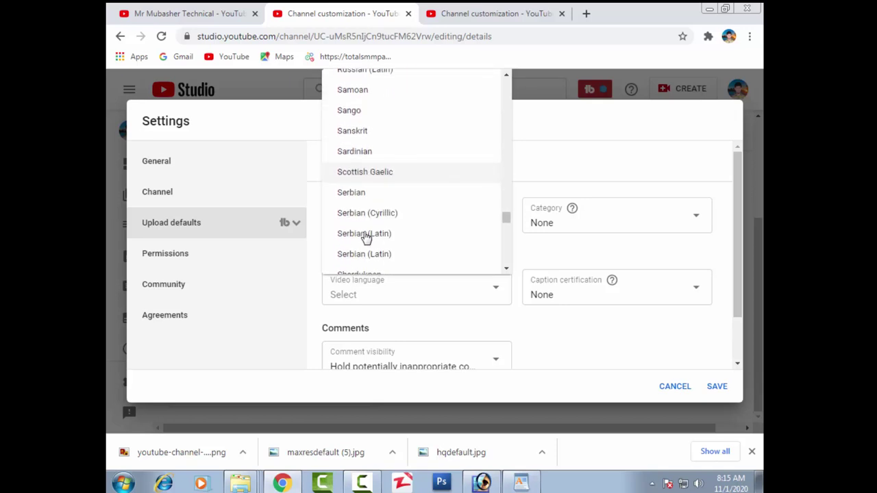
{"action": "scroll", "coordinate": [367, 238], "scroll_direction": "down", "scroll_amount": 5}
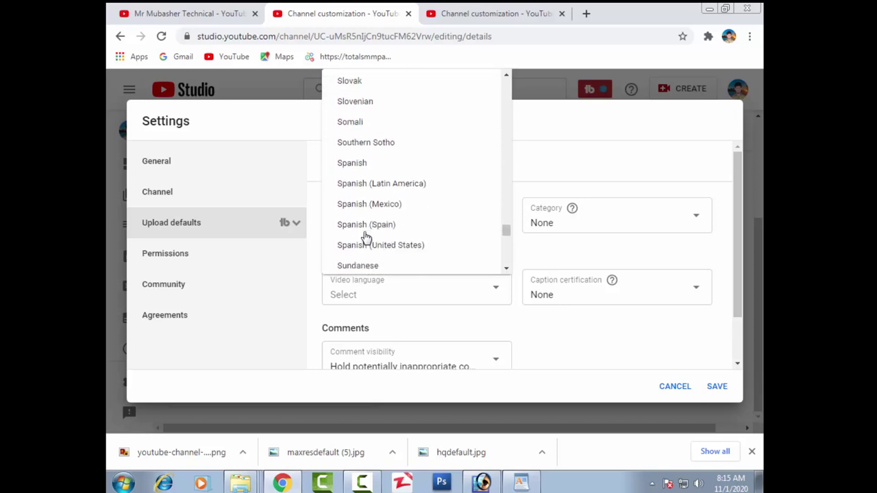
{"action": "scroll", "coordinate": [367, 237], "scroll_direction": "down", "scroll_amount": 6}
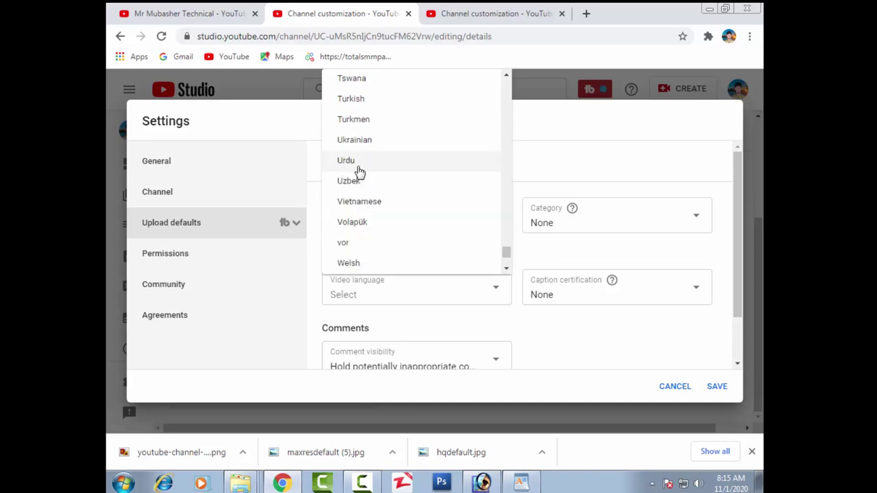
{"action": "left_click", "coordinate": [358, 169]}
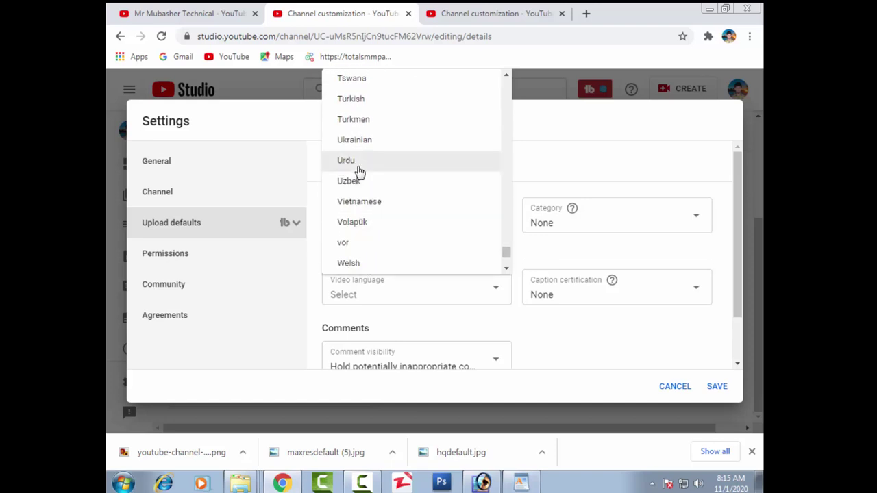
Set the default video category to Science & Technology and choose None for the caption certification
{"action": "left_click", "coordinate": [651, 215]}
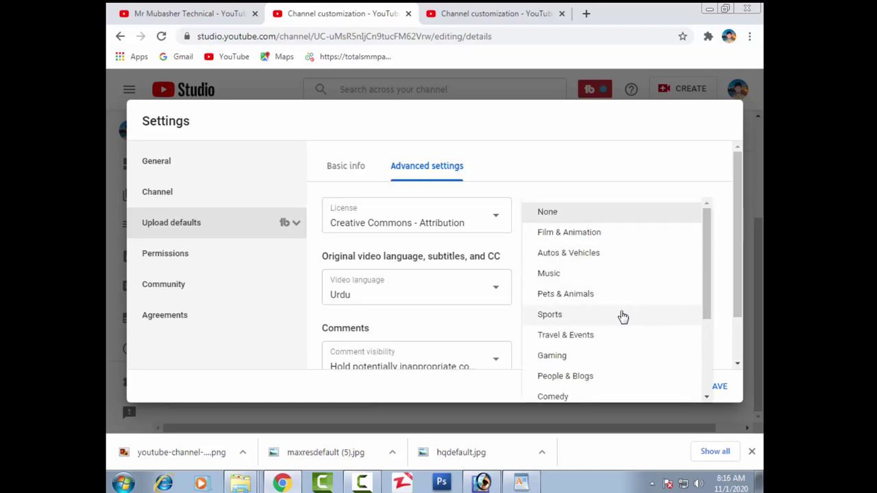
{"action": "scroll", "coordinate": [623, 317], "scroll_direction": "down", "scroll_amount": 4}
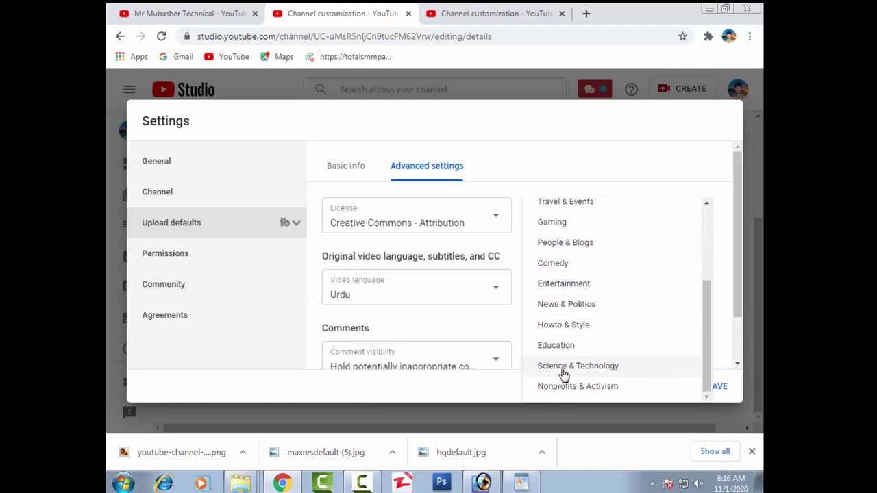
{"action": "left_click", "coordinate": [557, 368]}
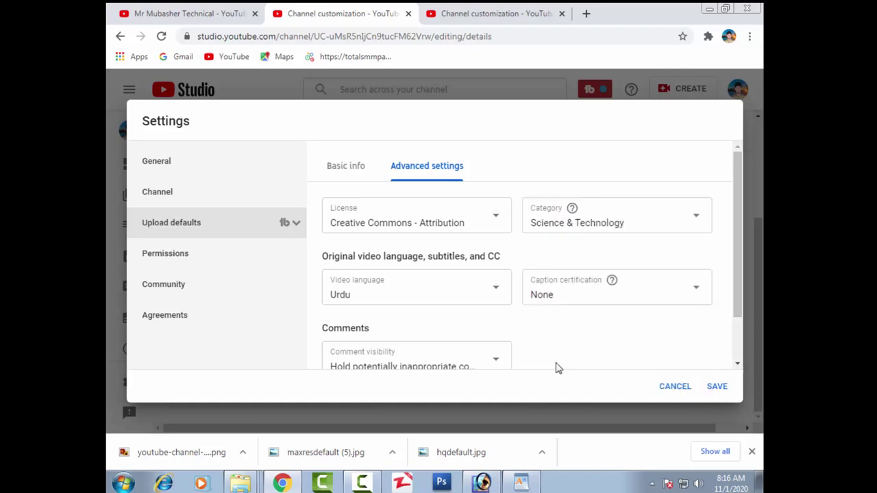
{"action": "left_click", "coordinate": [700, 295]}
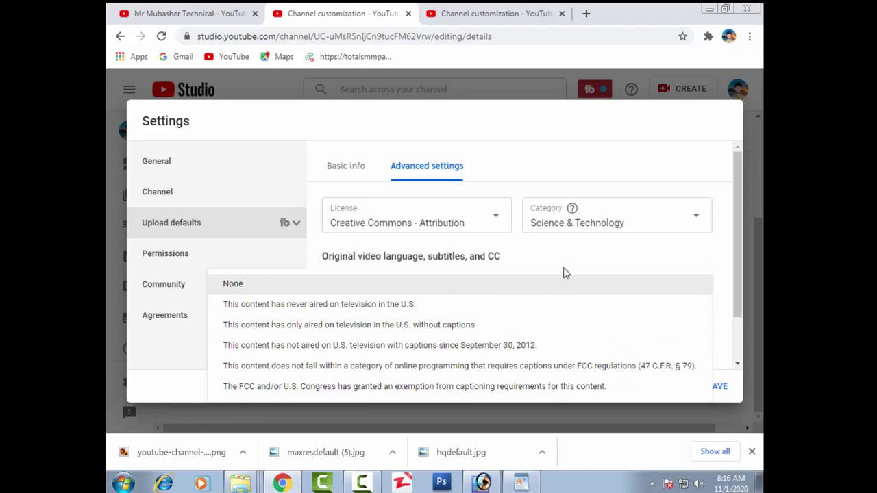
{"action": "left_click", "coordinate": [575, 283]}
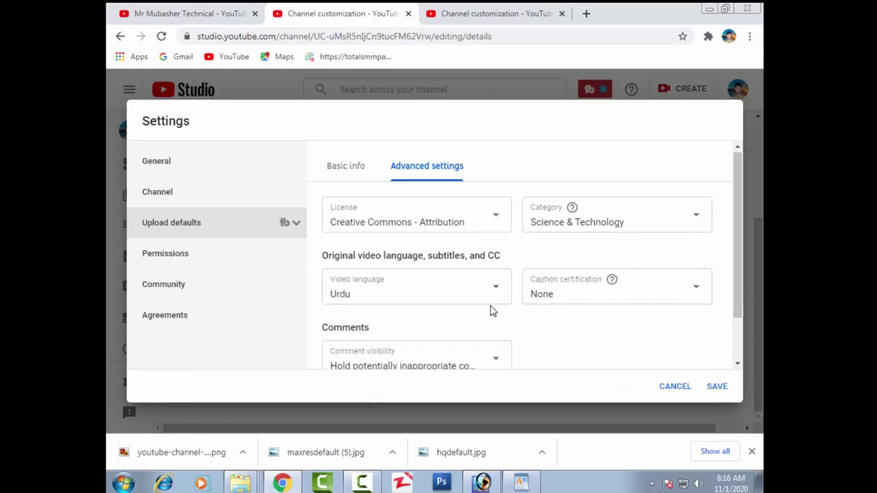
Choose "Hold potentially inappropriate comments for review" as the default comment visibility and save the settings
{"action": "scroll", "coordinate": [492, 309], "scroll_direction": "down", "scroll_amount": 1}
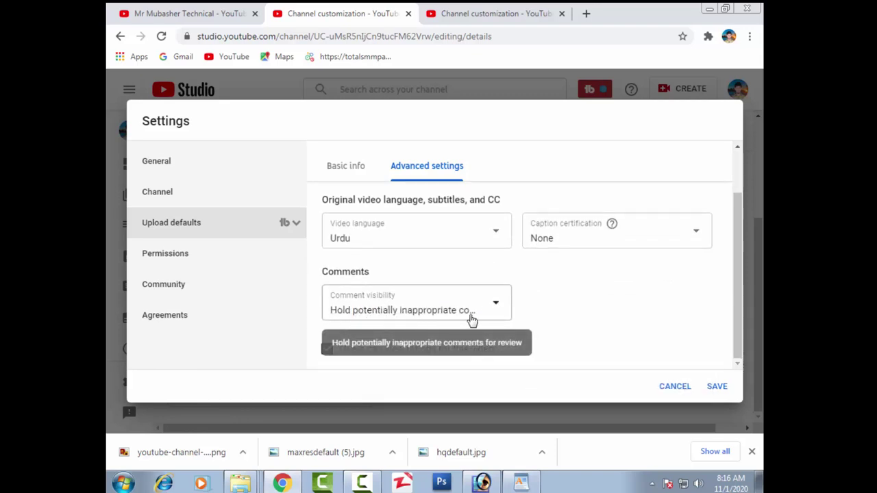
{"action": "left_click", "coordinate": [497, 306]}
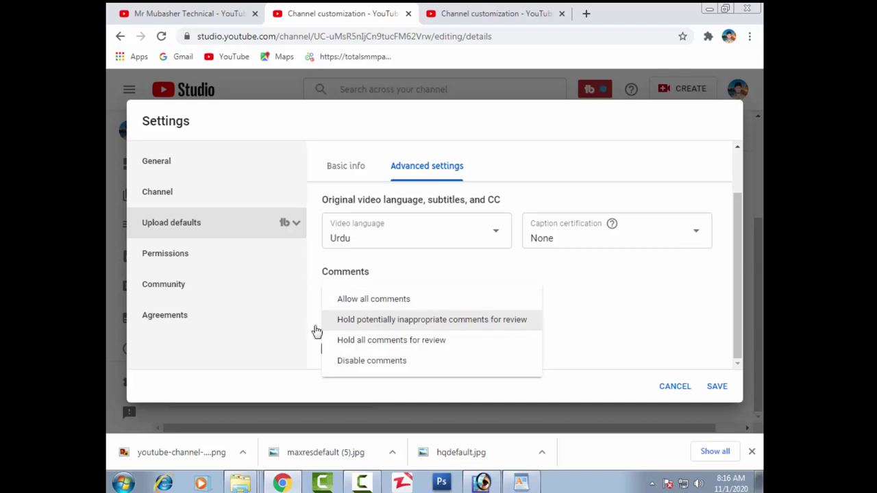
{"action": "left_click", "coordinate": [424, 328]}
{"action": "scroll", "coordinate": [480, 308], "scroll_direction": "down", "scroll_amount": 1}
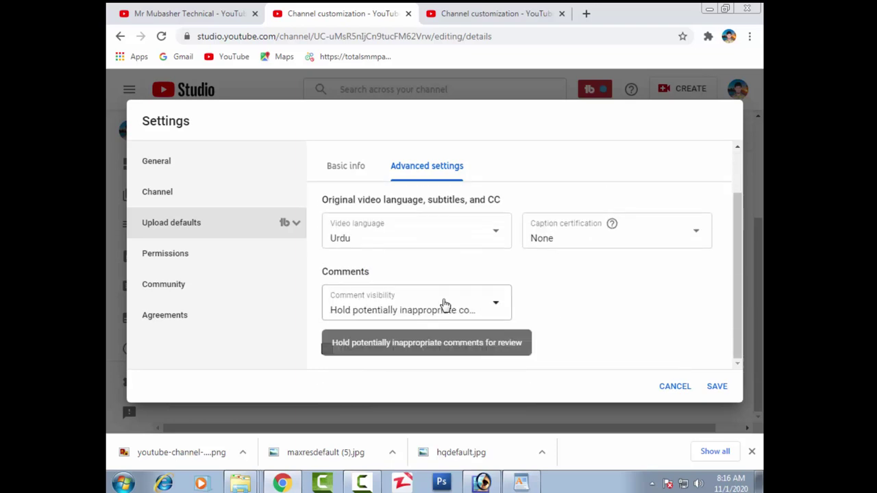
{"action": "left_click", "coordinate": [717, 387]}
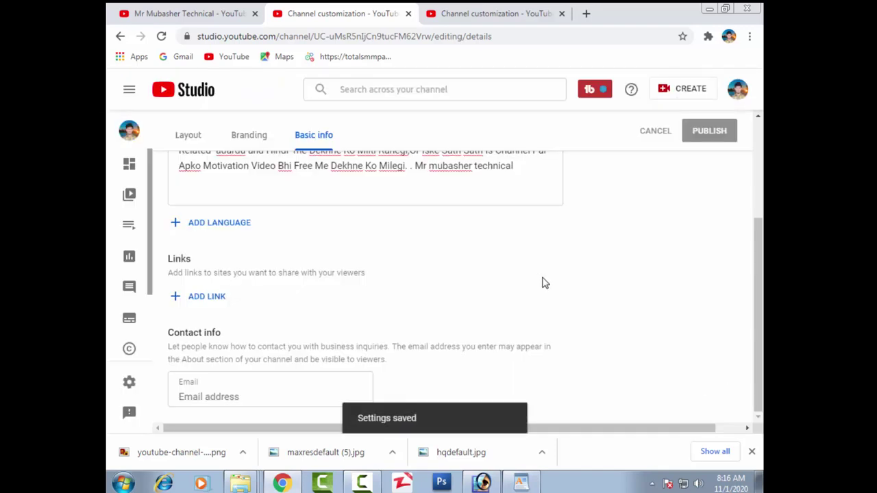
Look over the contact email field, links and channel description in the channel's basic info
{"action": "left_click", "coordinate": [218, 389]}
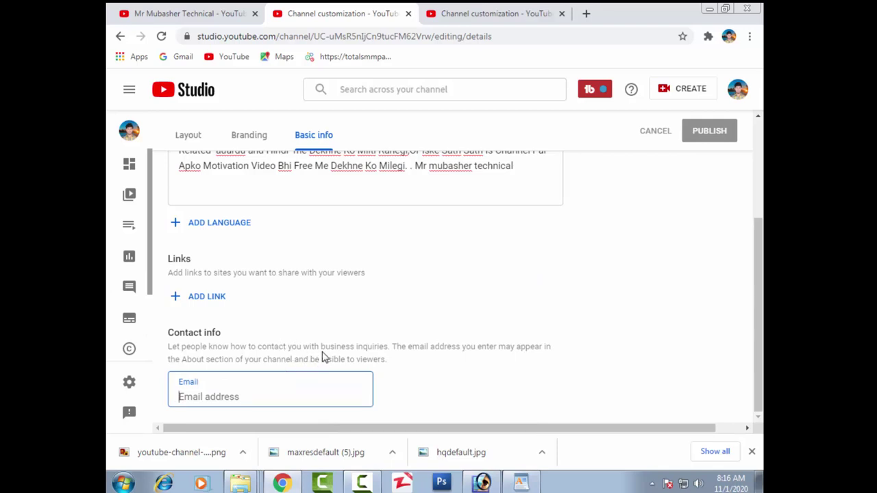
{"action": "scroll", "coordinate": [331, 290], "scroll_direction": "up", "scroll_amount": 3}
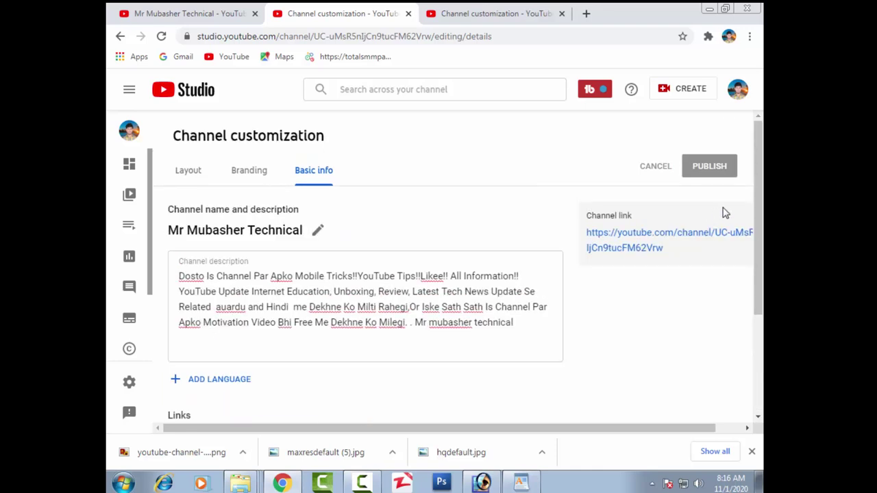